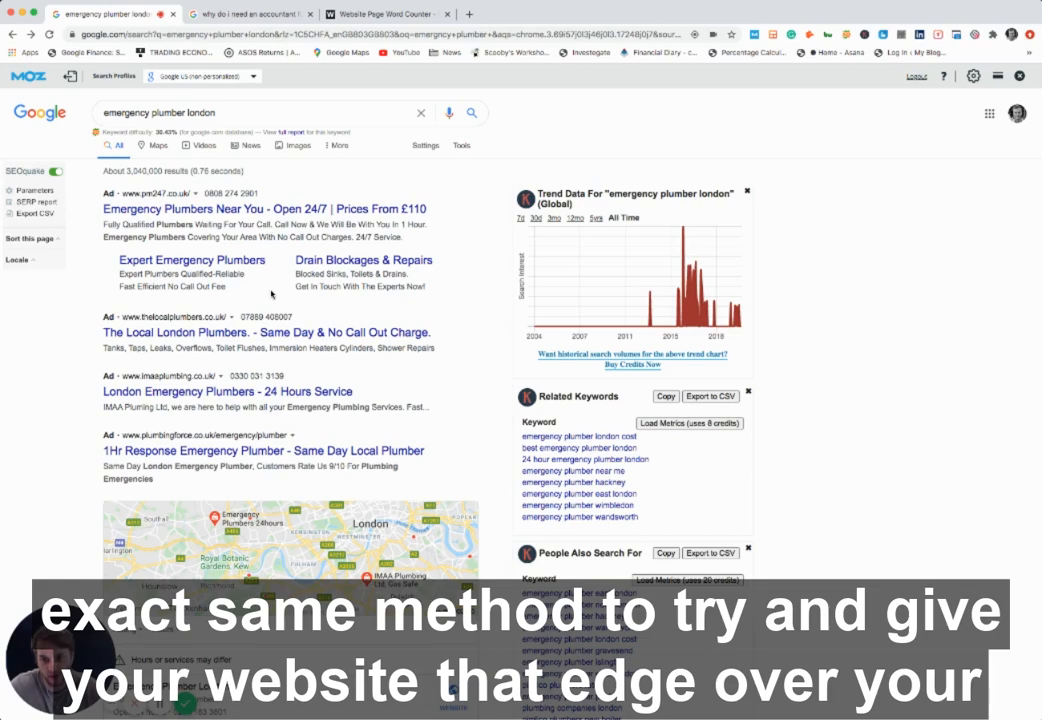
# Step: Open the first organic result for "emergency plumber london", the Homecure Plumbers emergency plumbing page
pyautogui.scroll(-5, 272, 292)
pyautogui.scroll(5, 277, 290)
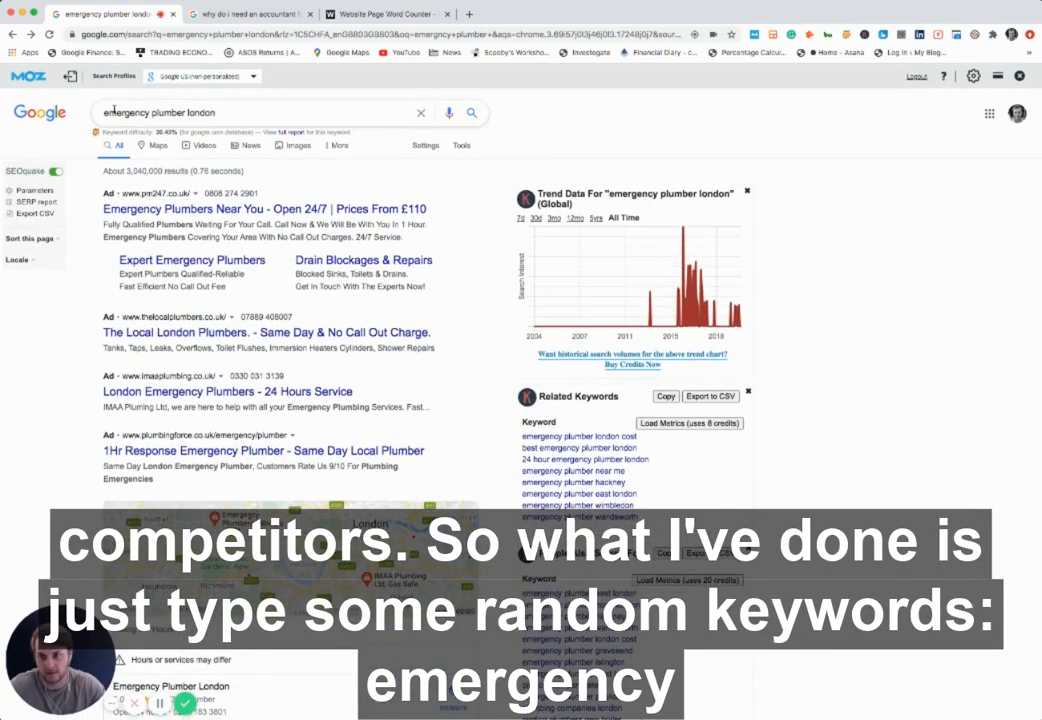
pyautogui.scroll(-10, 204, 165)
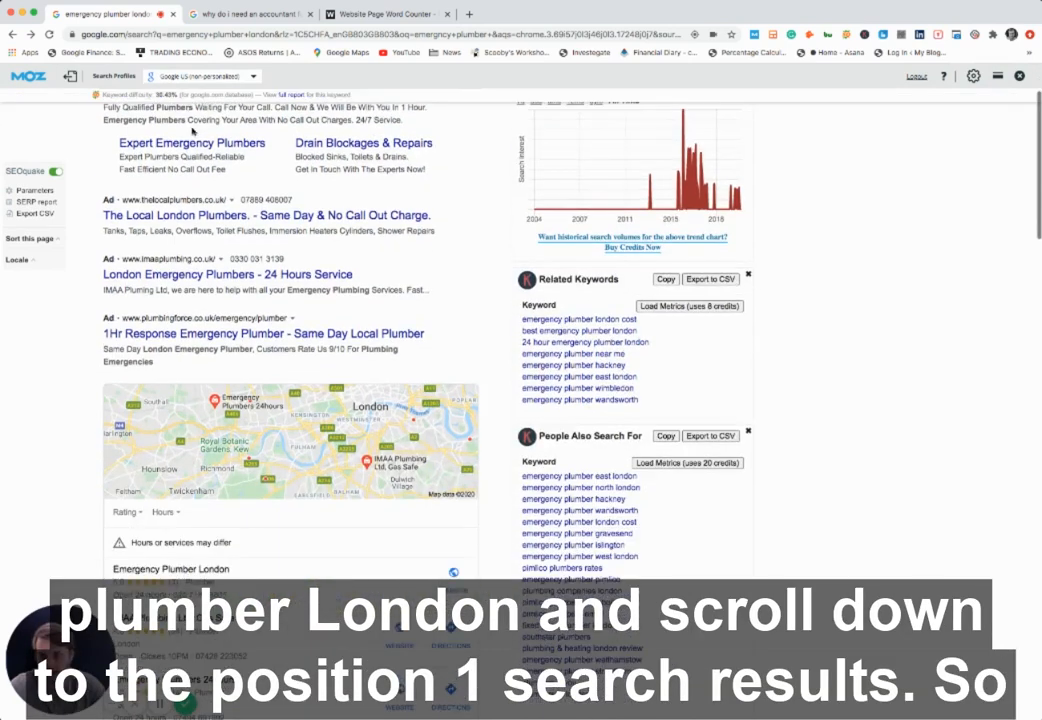
pyautogui.scroll(-1, 204, 165)
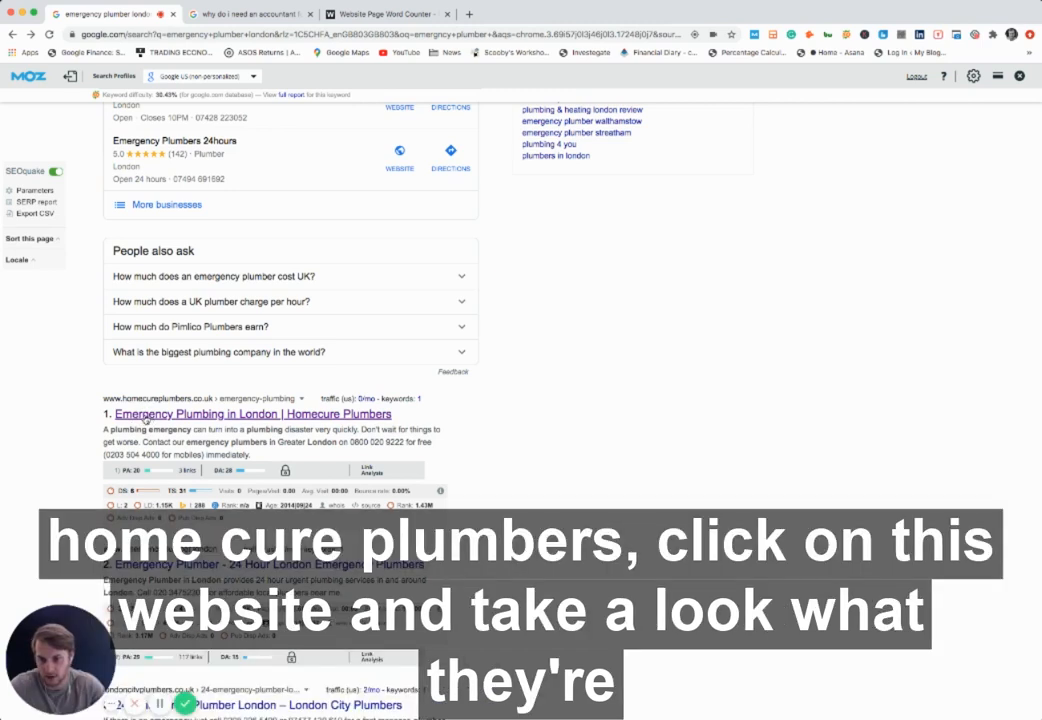
pyautogui.click(145, 416)
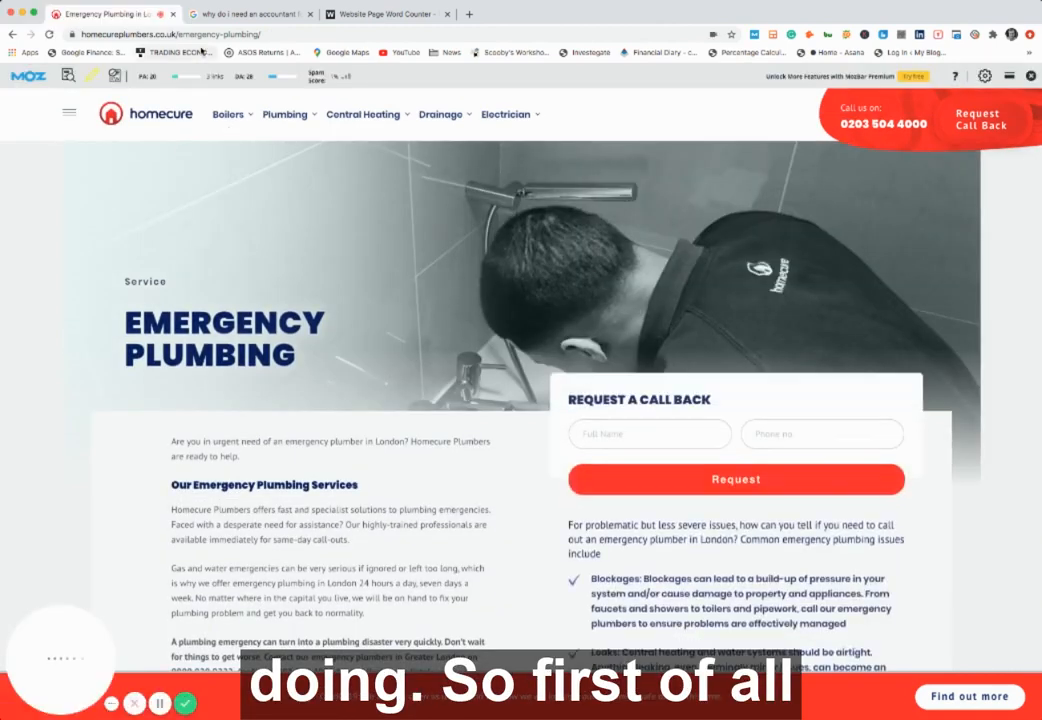
# Step: Select the emergency-plumbing part of the page's URL and the "Emergency Plumbing" main heading to check the keyword placement
pyautogui.scroll(-1, 219, 244)
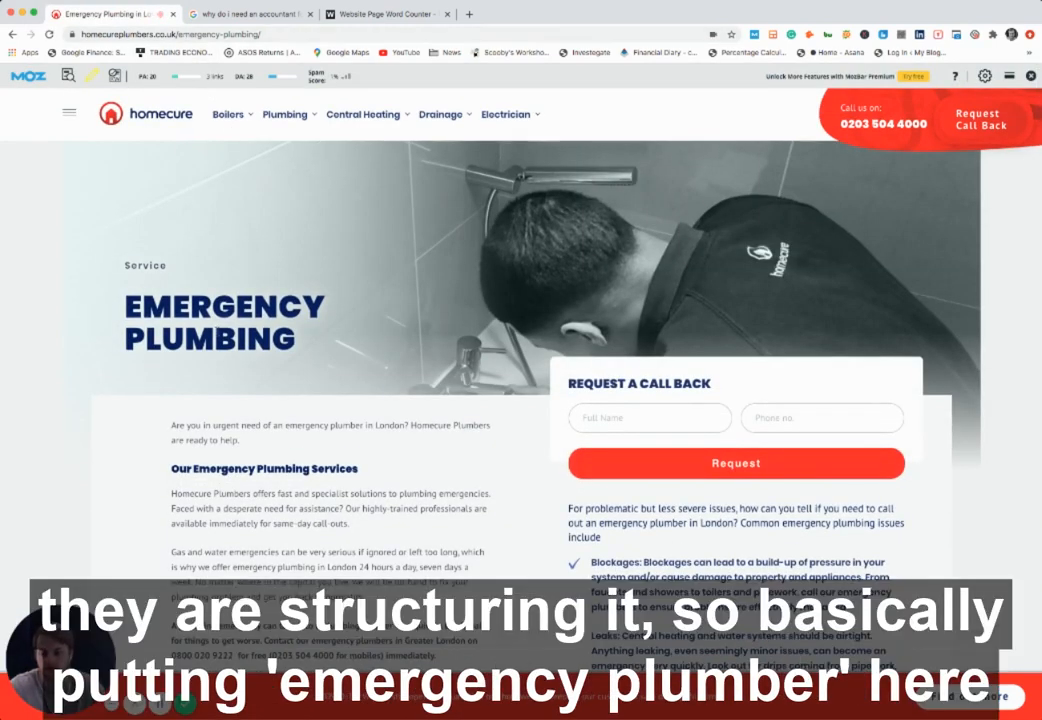
pyautogui.scroll(-1, 218, 331)
pyautogui.moveTo(181, 34); pyautogui.dragTo(253, 34)
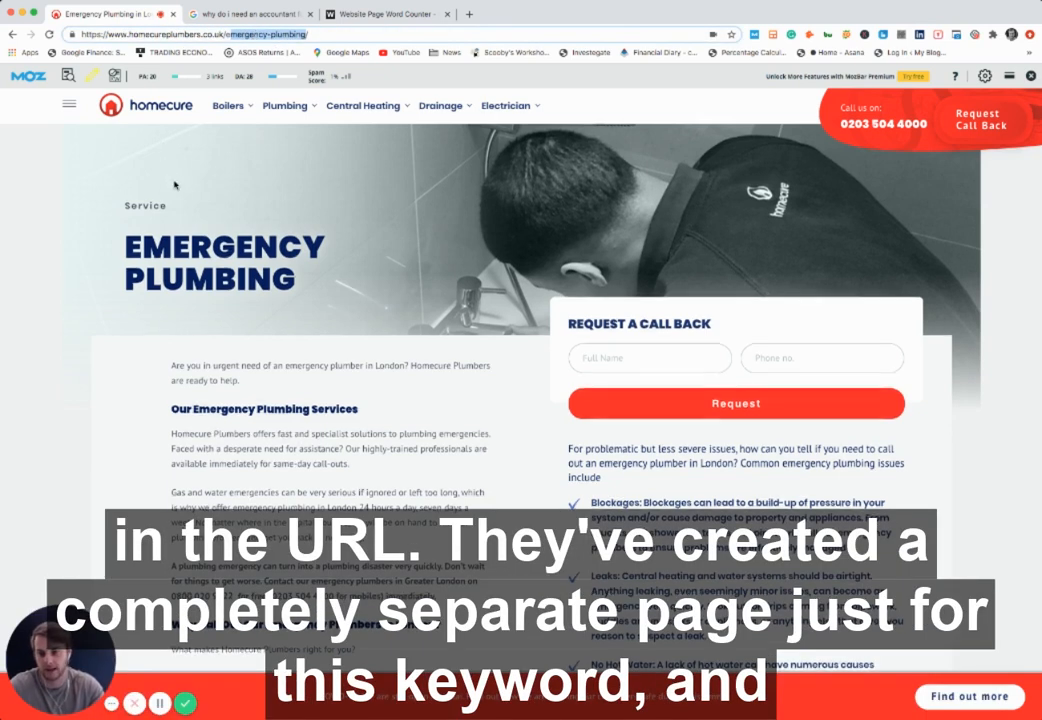
pyautogui.scroll(-1, 520, 400)
pyautogui.scroll(-1, 126, 166)
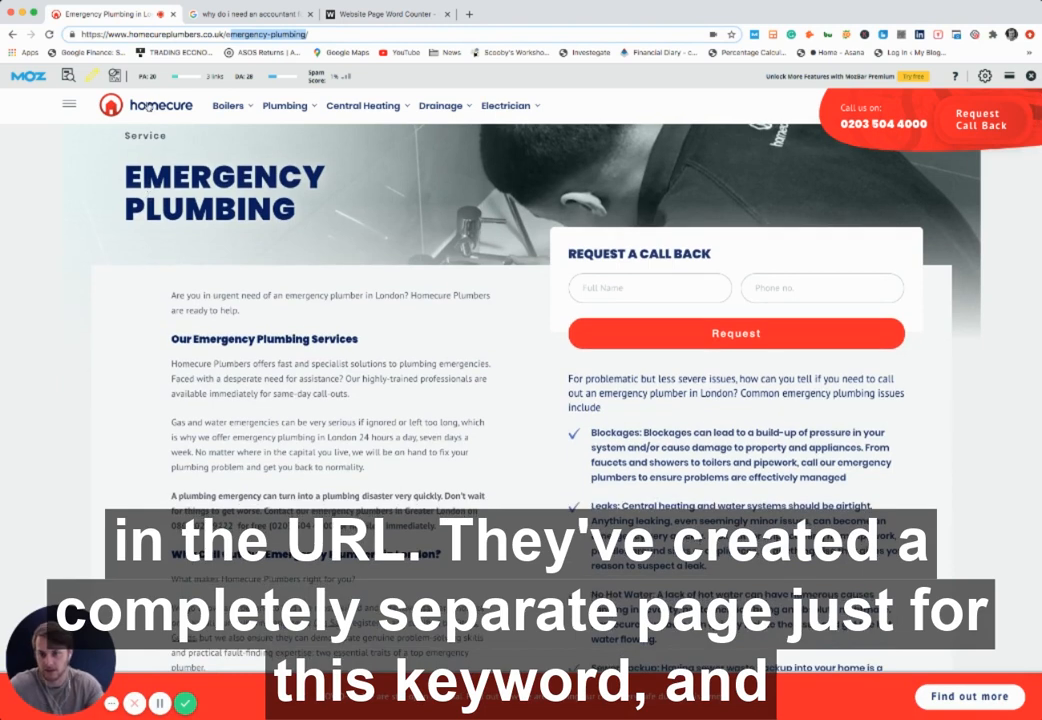
pyautogui.moveTo(126, 166); pyautogui.dragTo(287, 208)
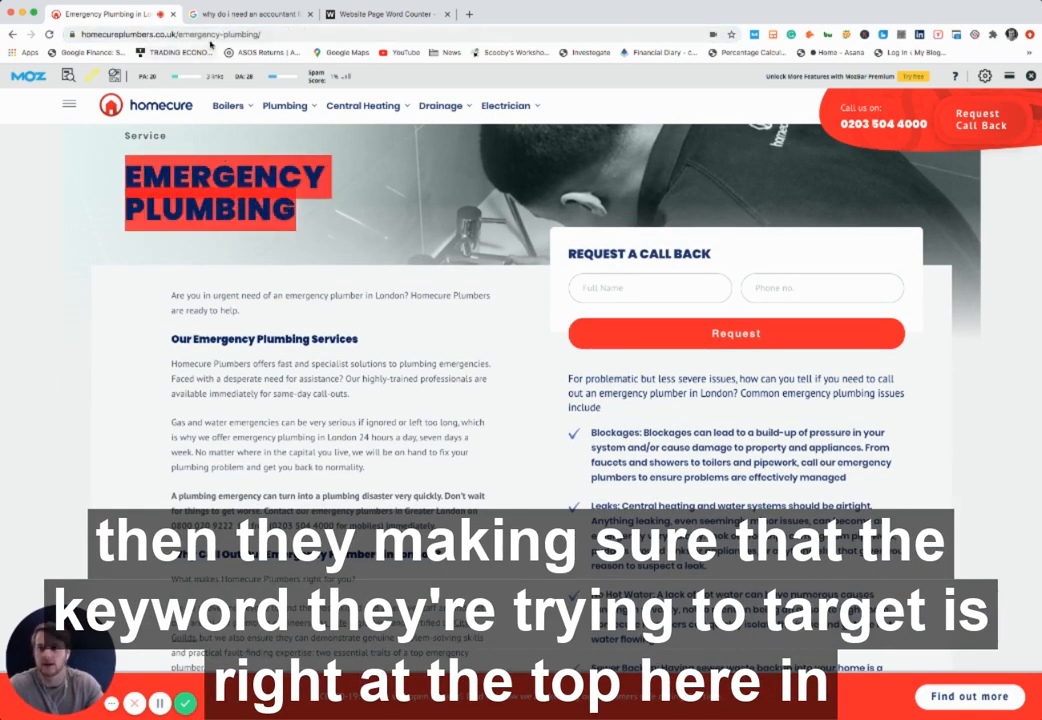
# Step: Read through the service page's content to examine how the emergency plumbing service is described
pyautogui.scroll(-1, 158, 165)
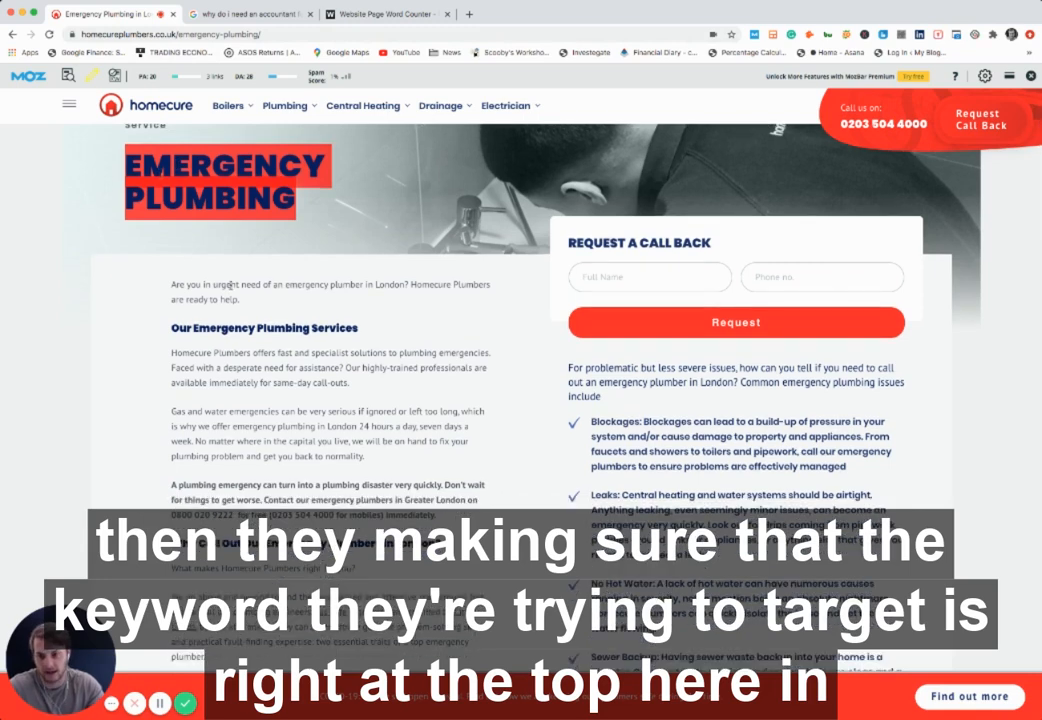
pyautogui.scroll(-5, 188, 229)
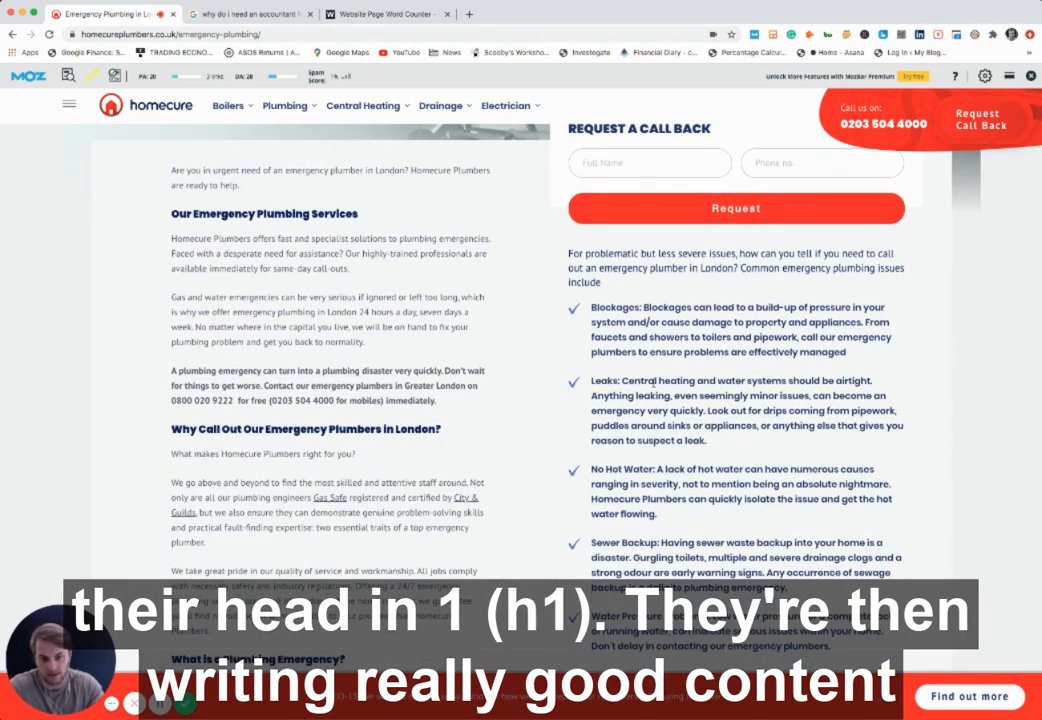
pyautogui.scroll(-1, 381, 338)
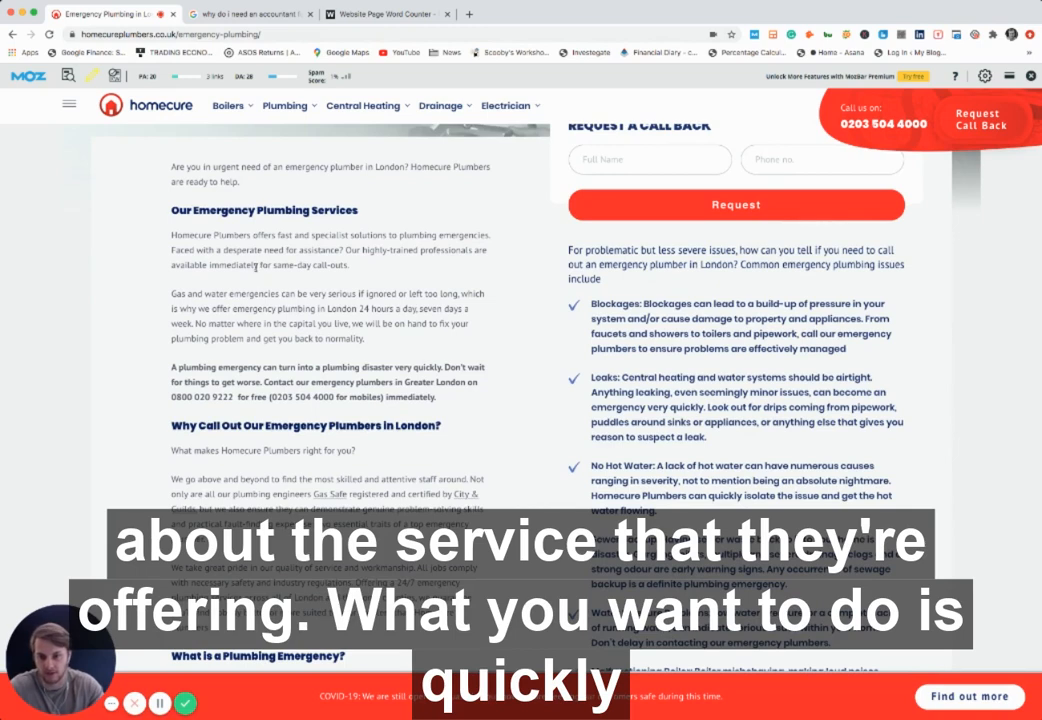
pyautogui.scroll(-3, 257, 270)
pyautogui.scroll(4, 230, 270)
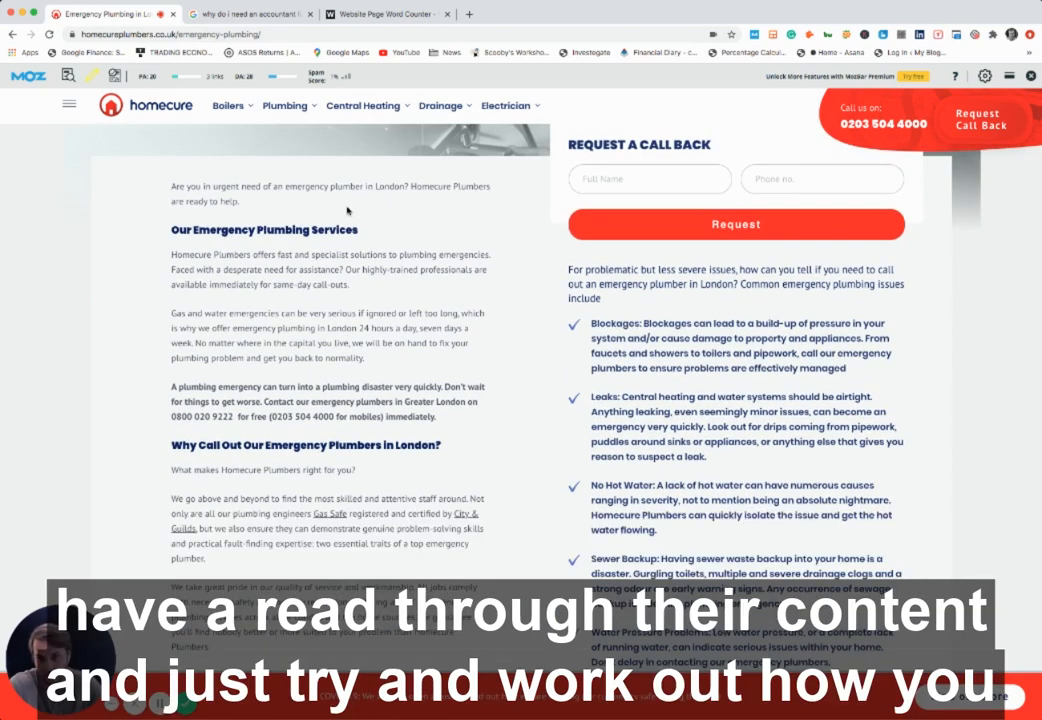
pyautogui.scroll(-3, 240, 270)
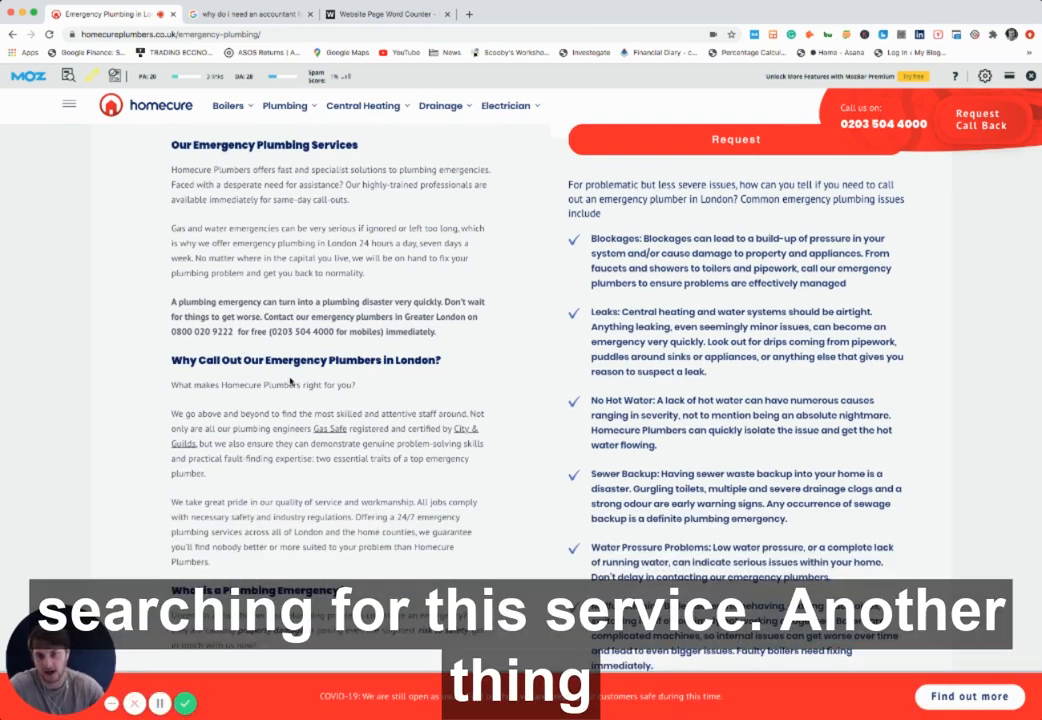
pyautogui.scroll(2, 293, 366)
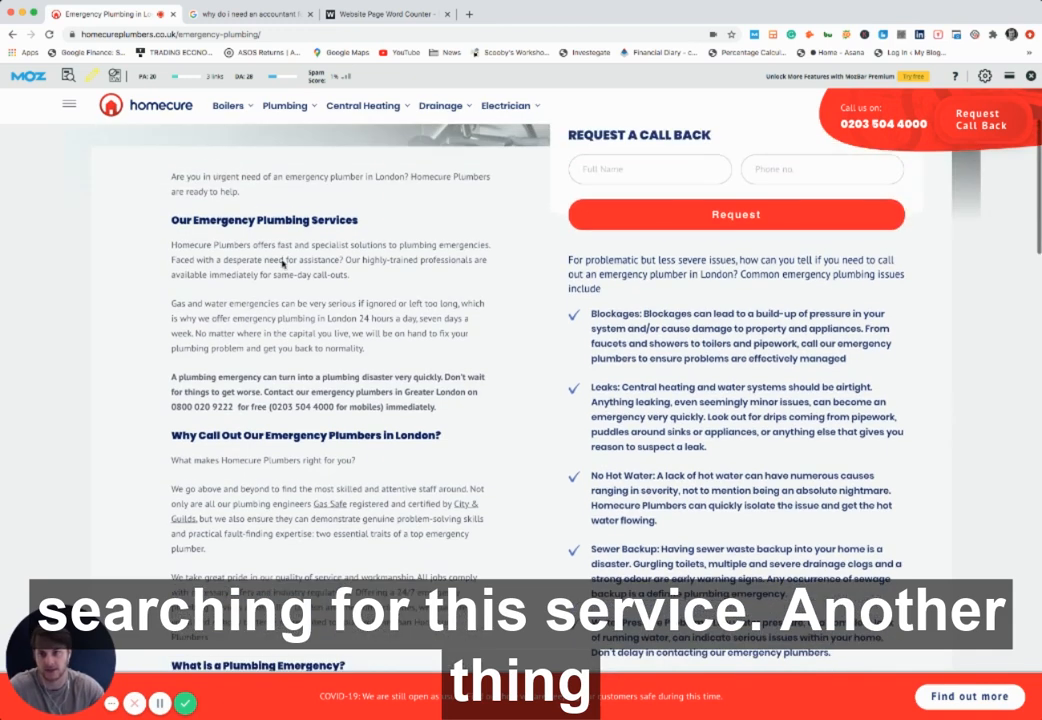
# Step: Highlight every occurrence of the keyword "emergency" on the page with the MozBar highlighter
pyautogui.click(92, 75)
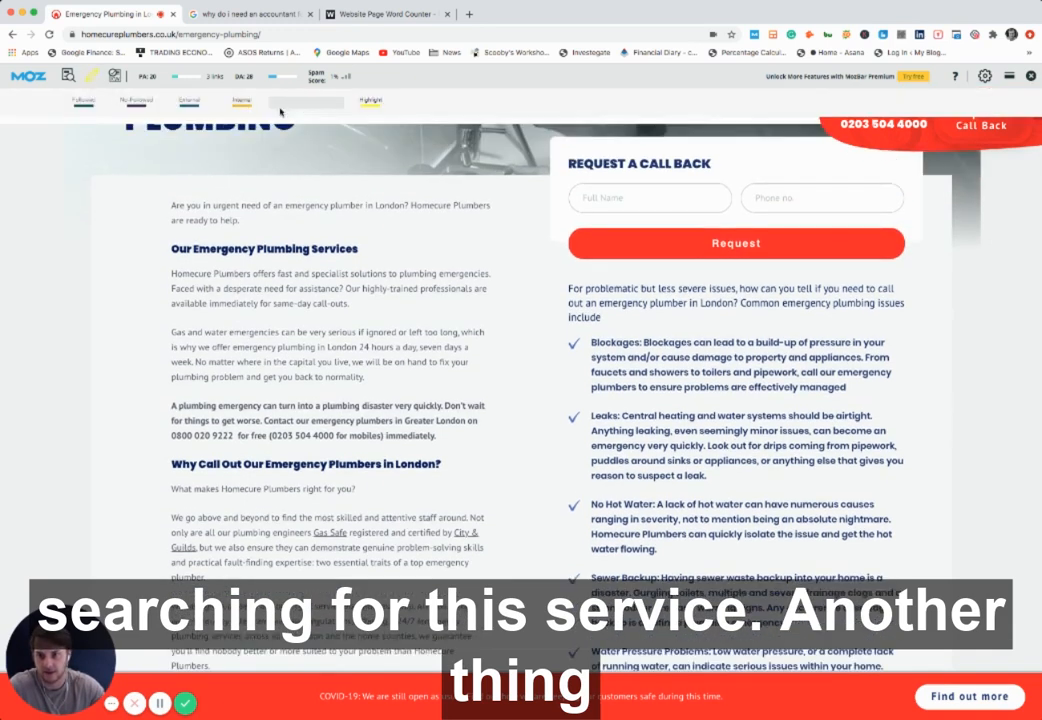
pyautogui.click(310, 103)
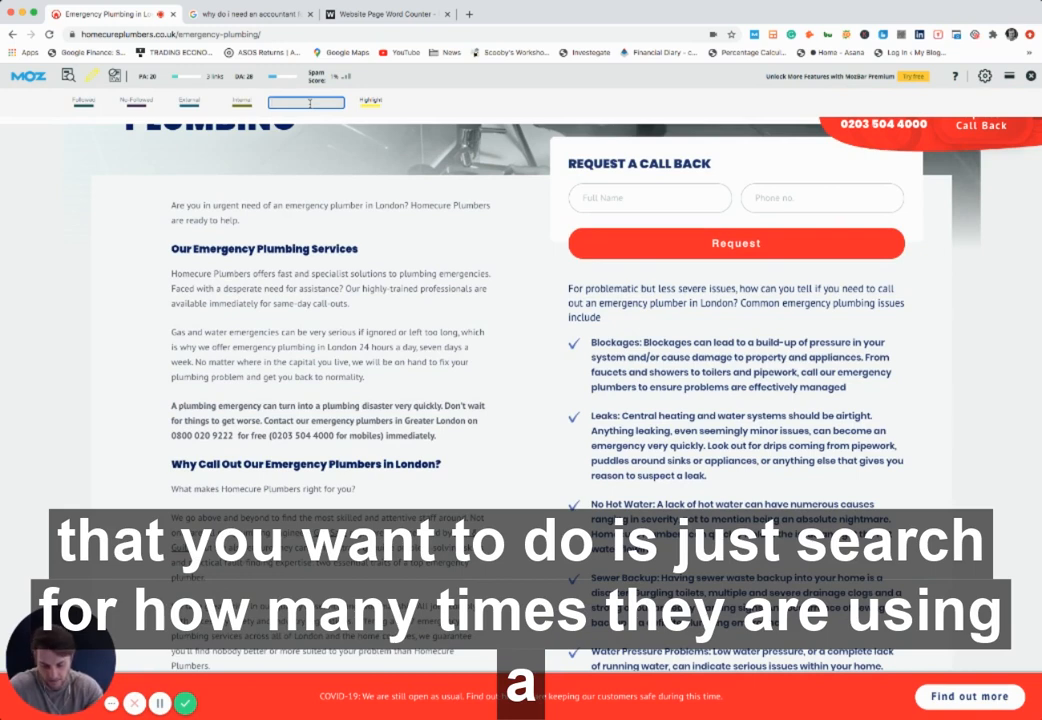
pyautogui.write('maidstone')
pyautogui.scroll(3, 263, 216)
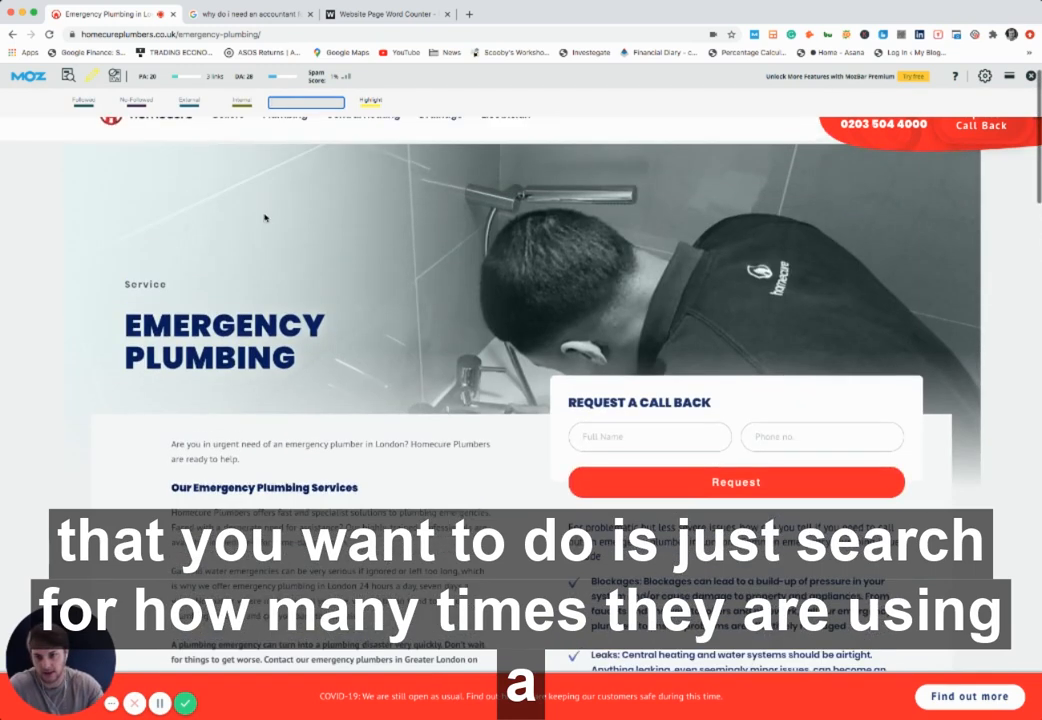
pyautogui.press('BackSpace')
pyautogui.press('BackSpace')
pyautogui.press('BackSpace')
pyautogui.press('BackSpace')
pyautogui.press('BackSpace')
pyautogui.press('BackSpace')
pyautogui.press('BackSpace')
pyautogui.press('BackSpace')
pyautogui.press('BackSpace')
pyautogui.write('em')
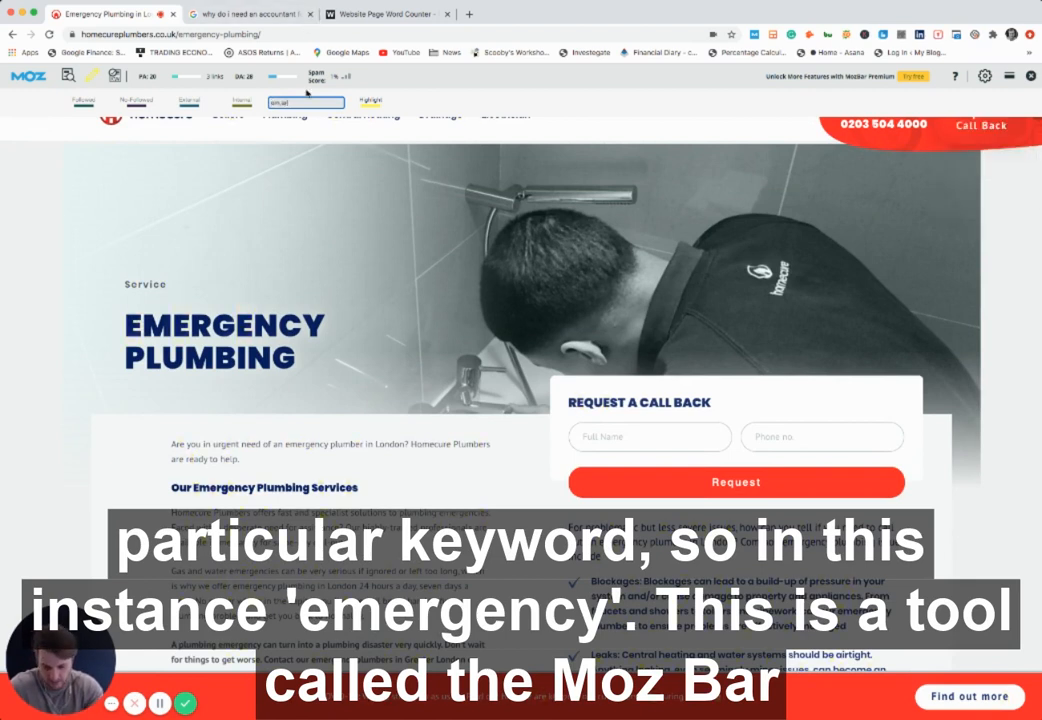
pyautogui.write('ergency')
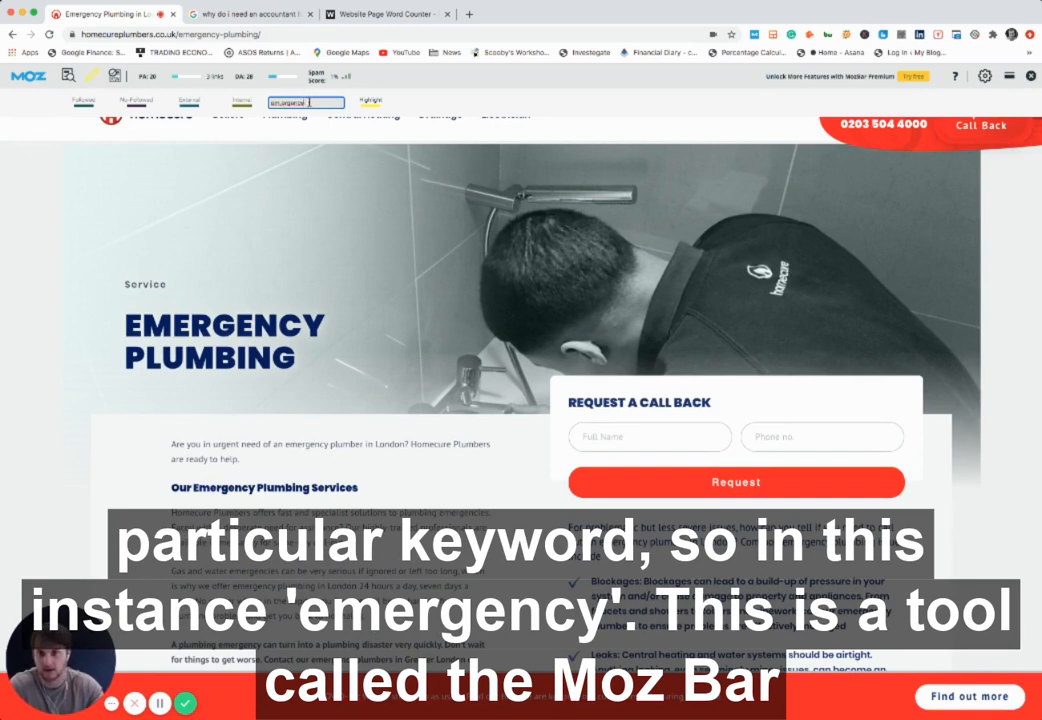
pyautogui.click(369, 109)
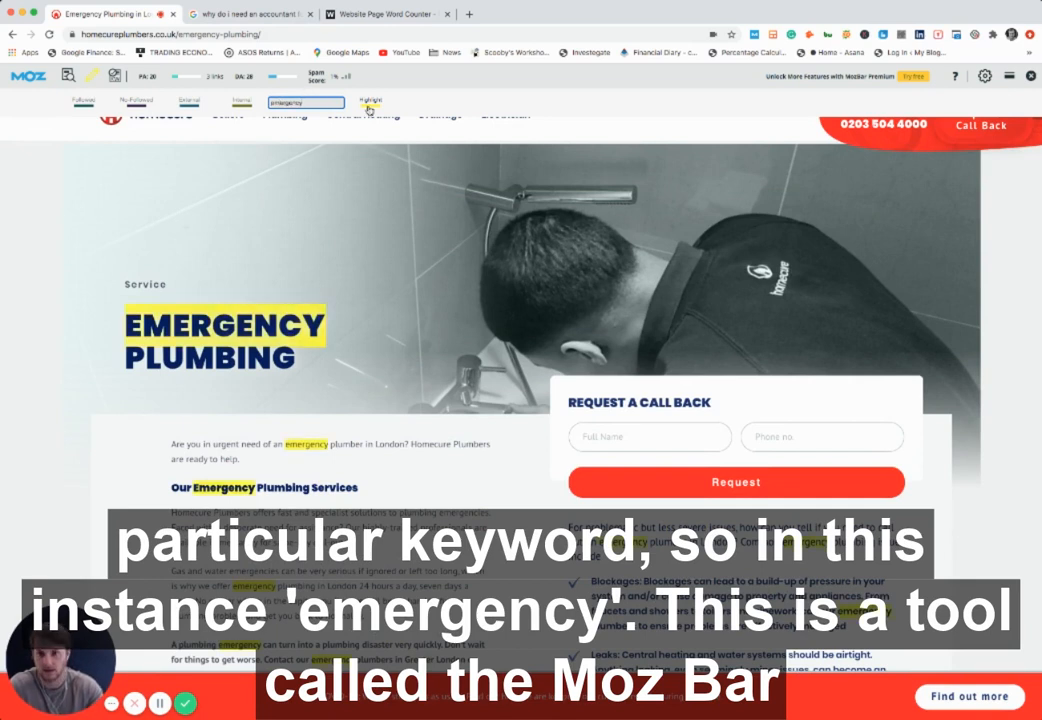
# Step: Examine how often the highlighted keyword "emergency" is used in the headings, paragraphs and bullet lists of the page
pyautogui.scroll(-1, 305, 102)
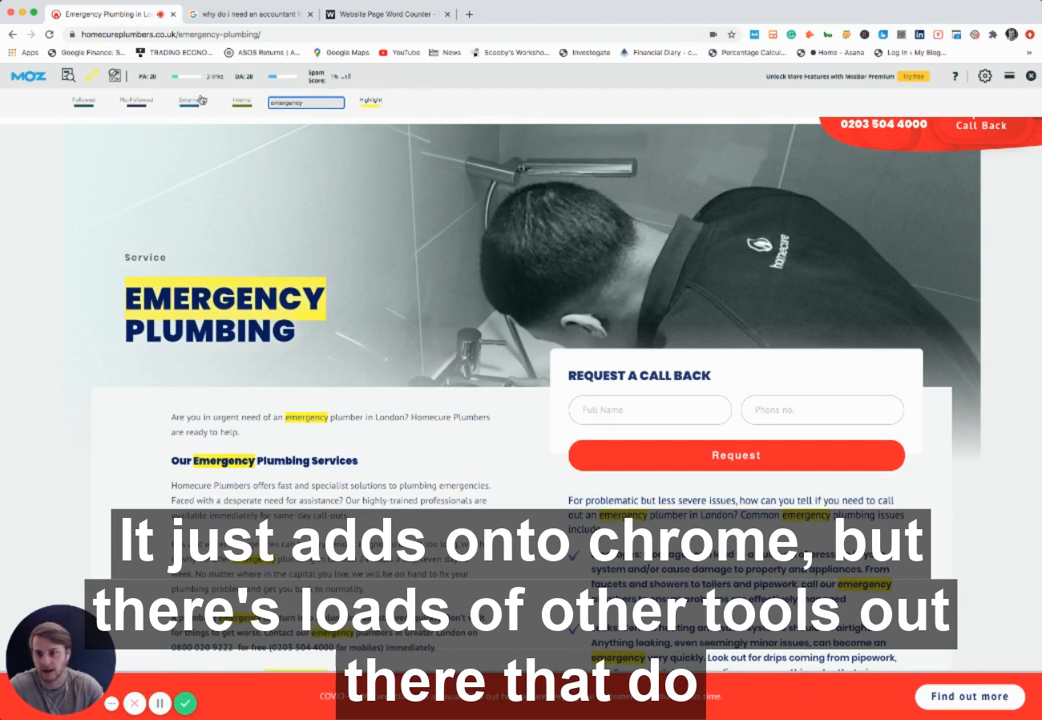
pyautogui.scroll(-1, 136, 101)
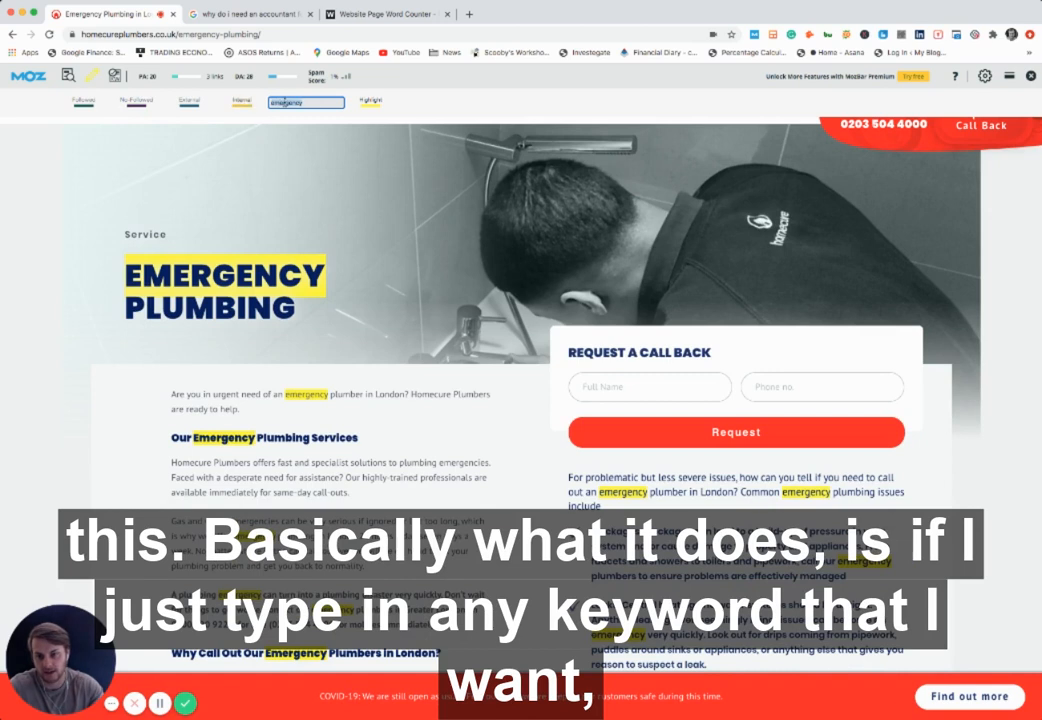
pyautogui.scroll(-5, 282, 300)
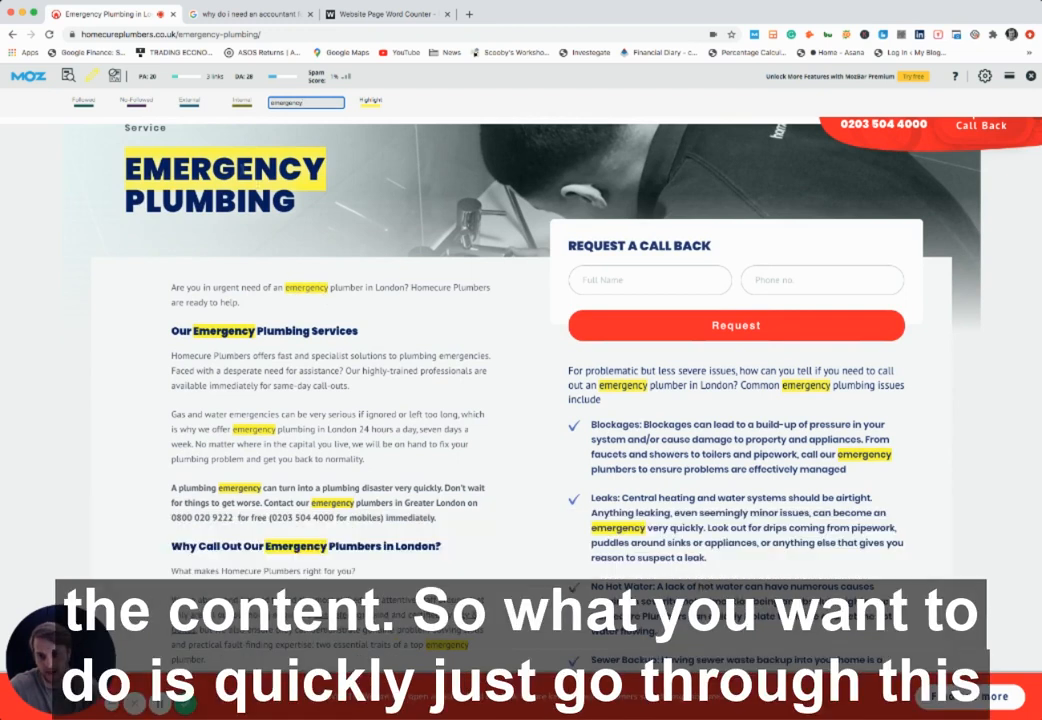
pyautogui.scroll(1, 205, 179)
pyautogui.scroll(-1, 210, 177)
pyautogui.scroll(-3, 195, 175)
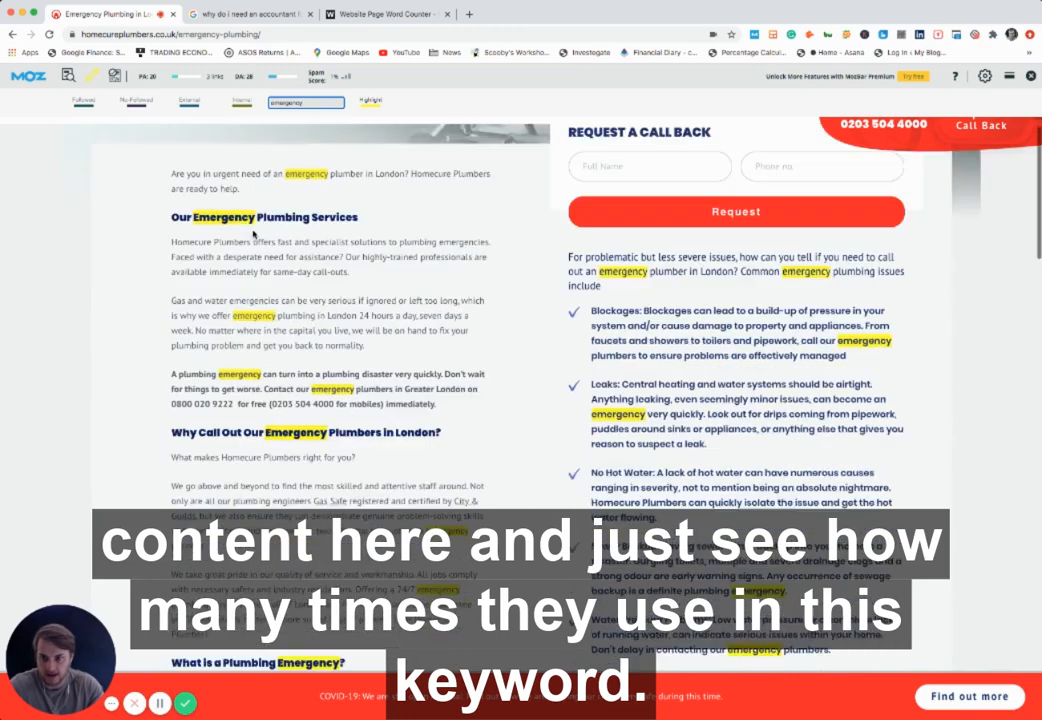
pyautogui.scroll(-1, 263, 364)
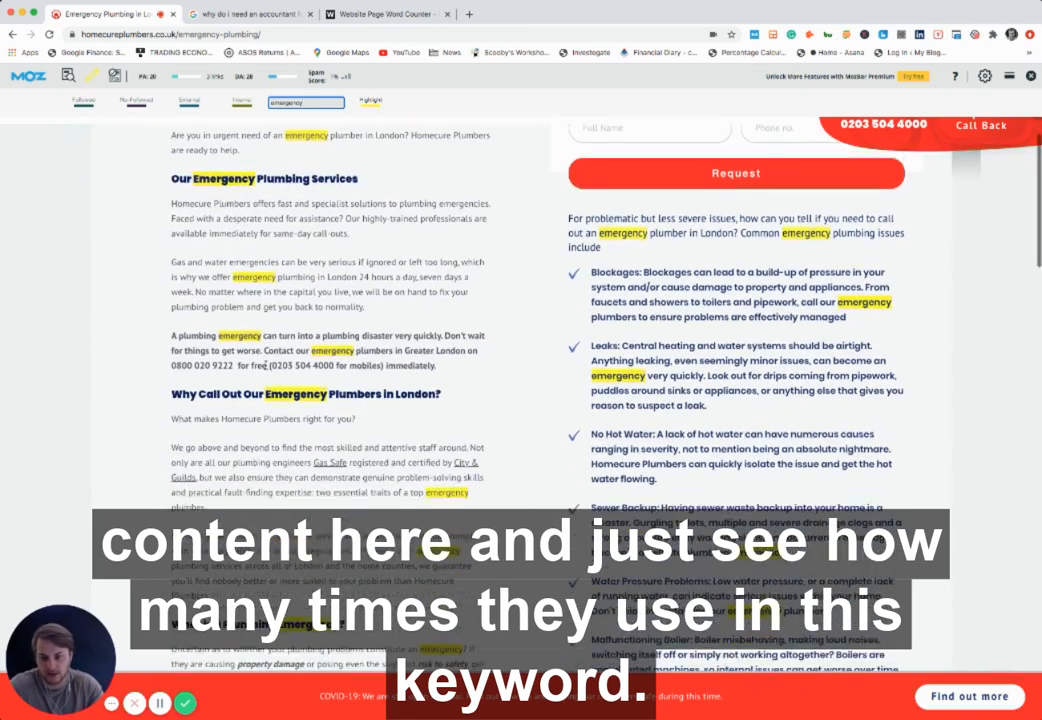
pyautogui.scroll(3, 252, 239)
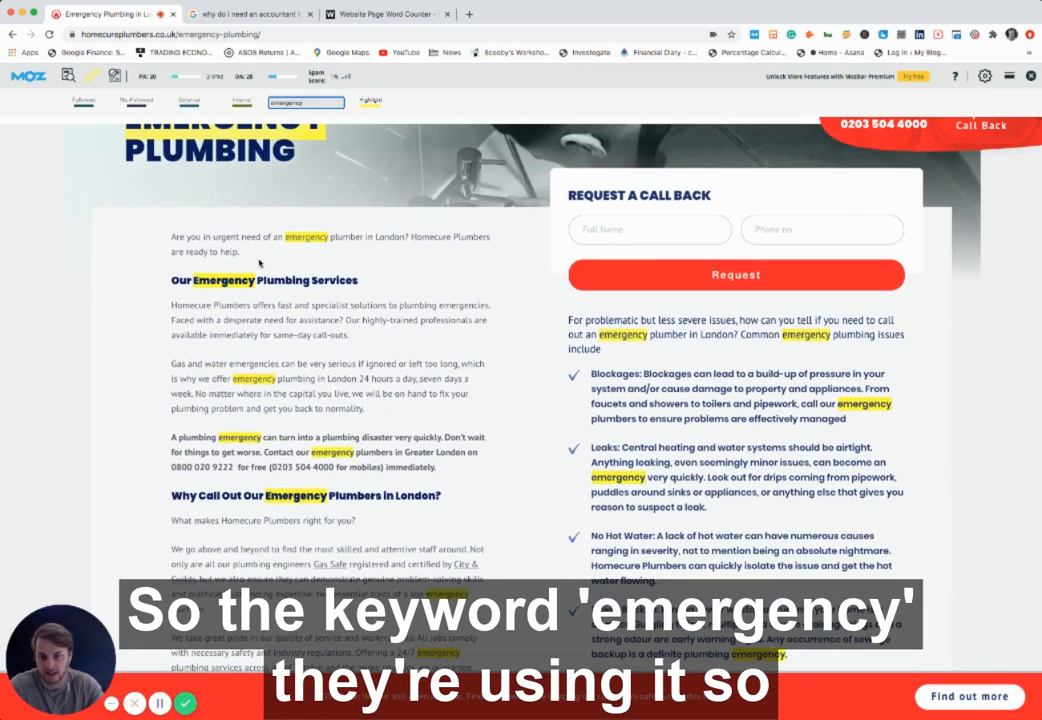
pyautogui.scroll(-10, 327, 411)
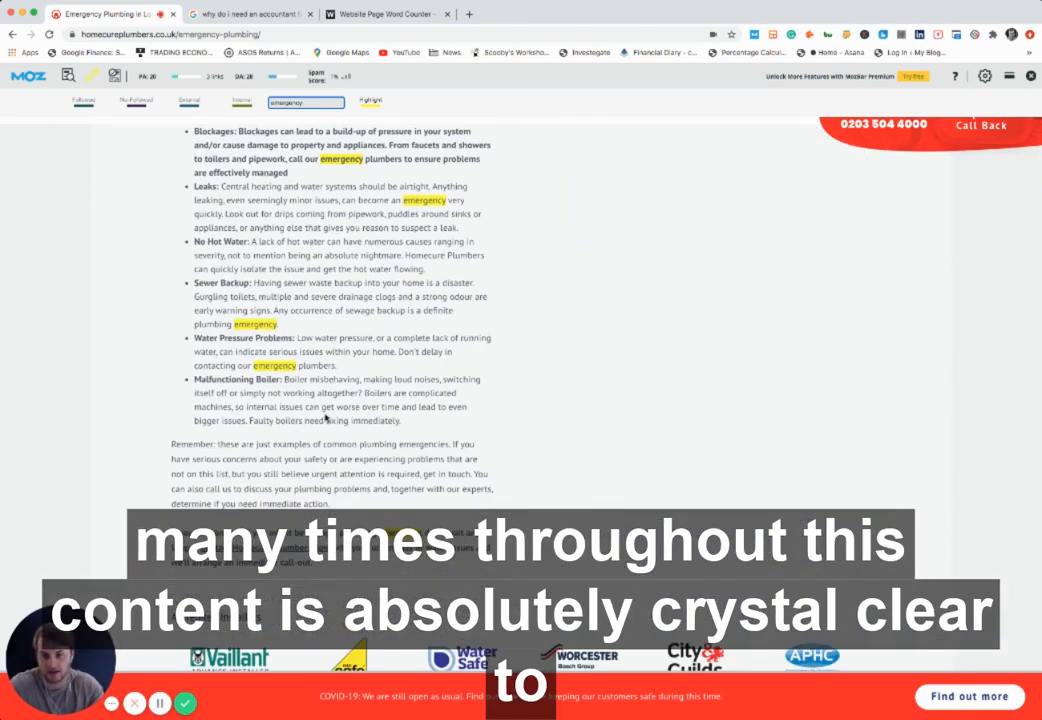
pyautogui.scroll(2, 325, 418)
pyautogui.scroll(4, 325, 413)
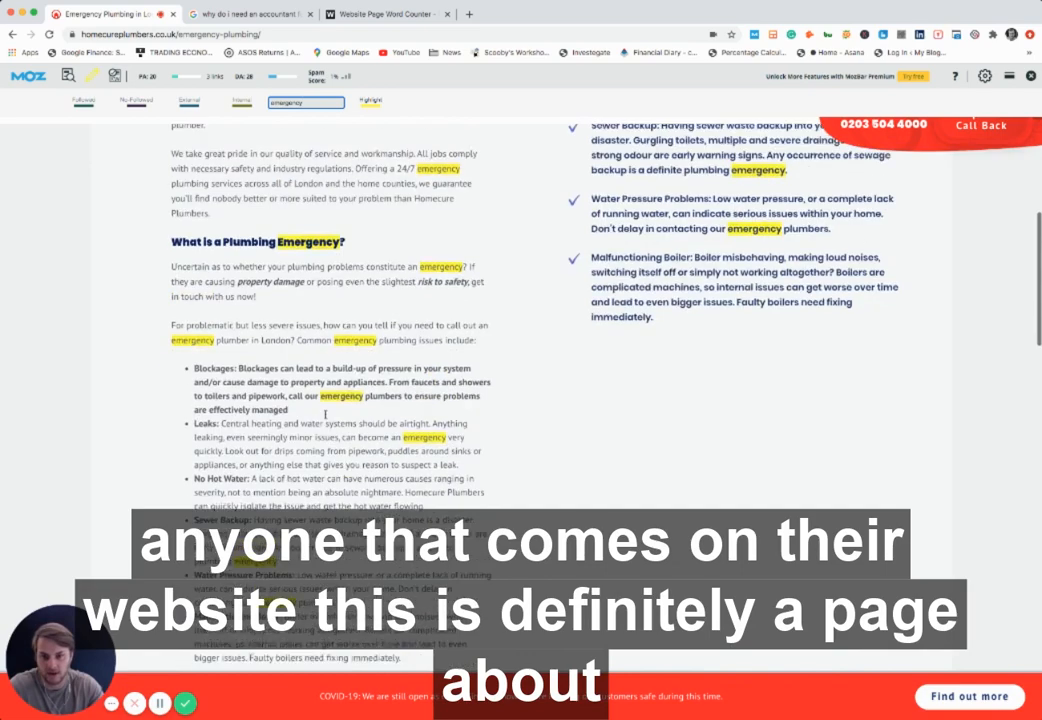
pyautogui.scroll(3, 409, 285)
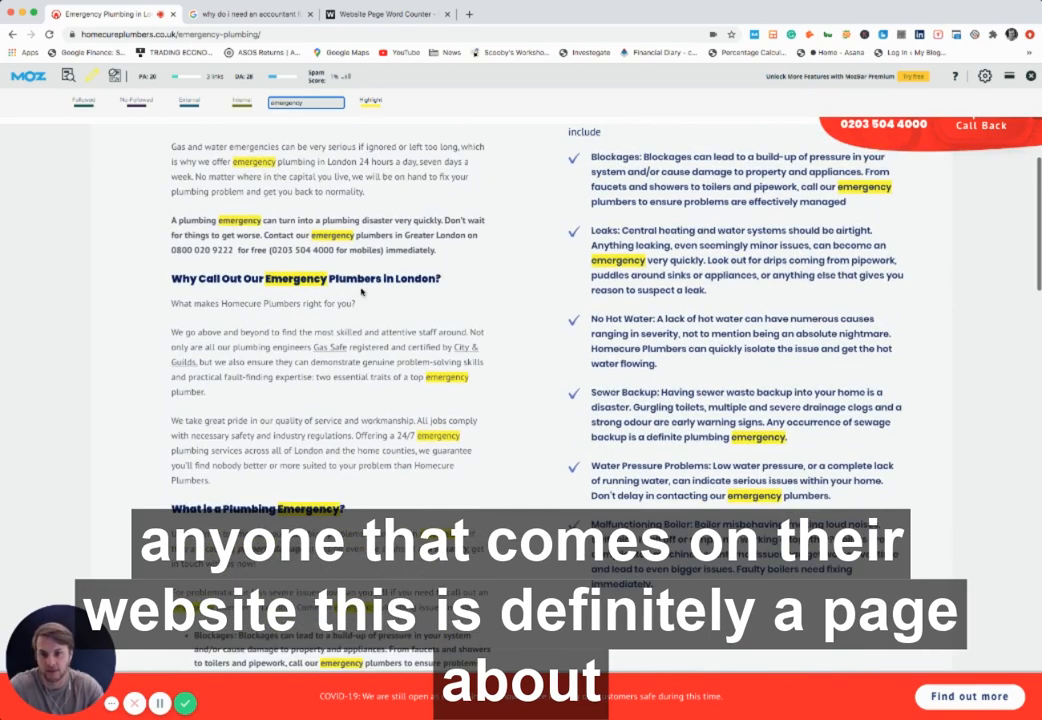
pyautogui.scroll(4, 325, 283)
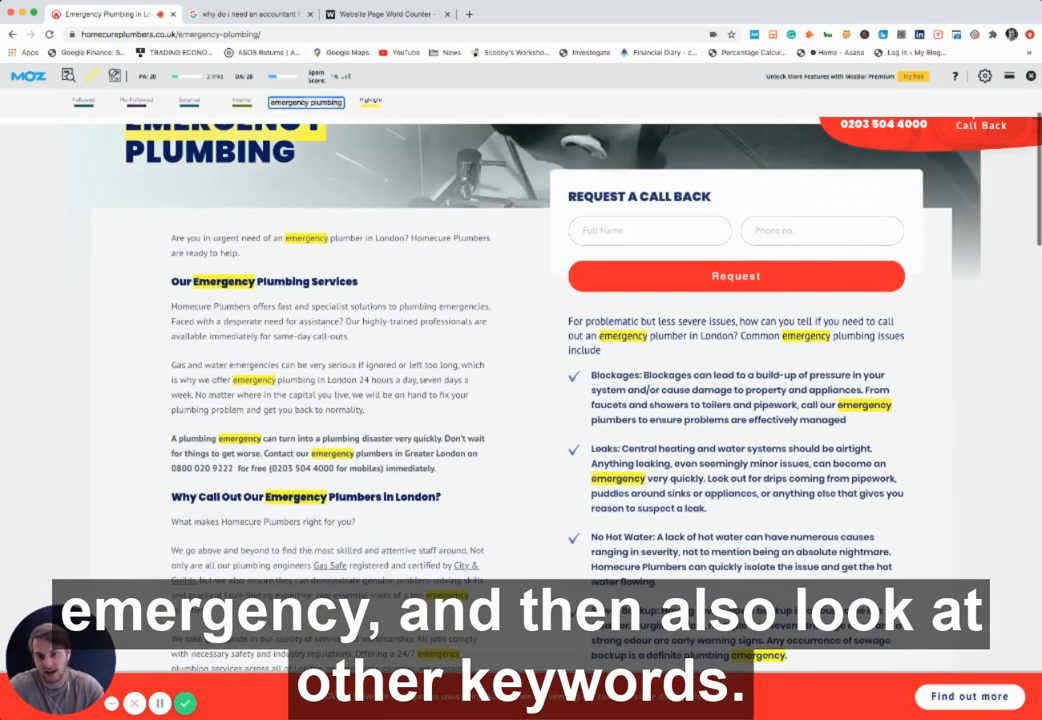
# Step: Change the highlighted keyword to "plumbing" and check its use throughout the page content
pyautogui.write('plu')
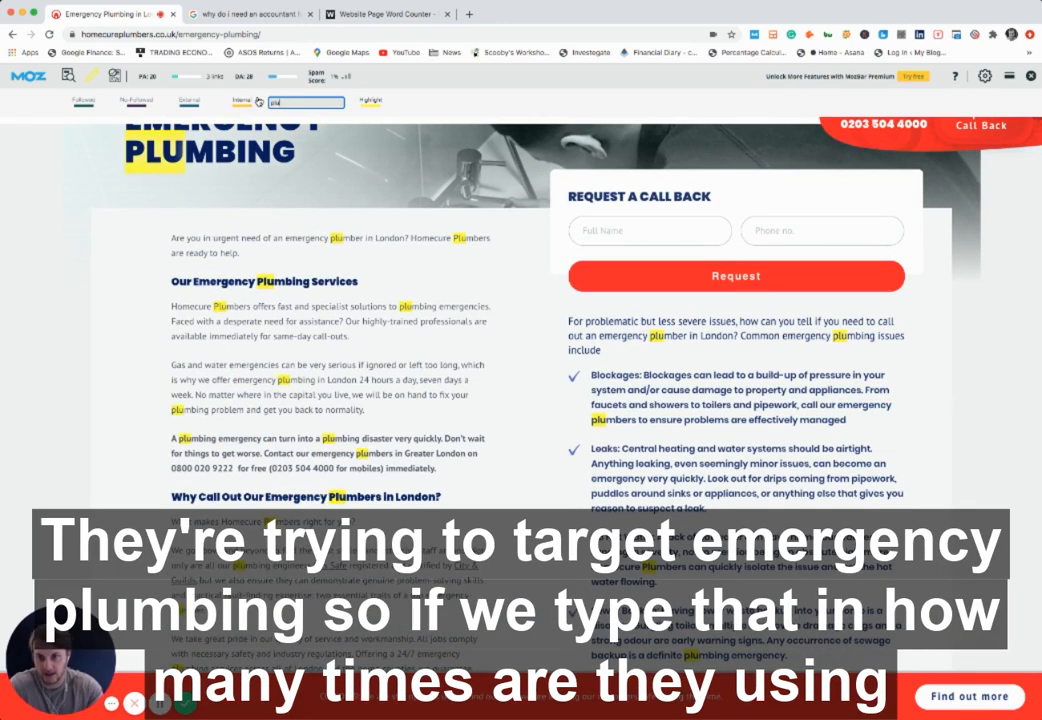
pyautogui.scroll(1, 264, 131)
pyautogui.write('mbing')
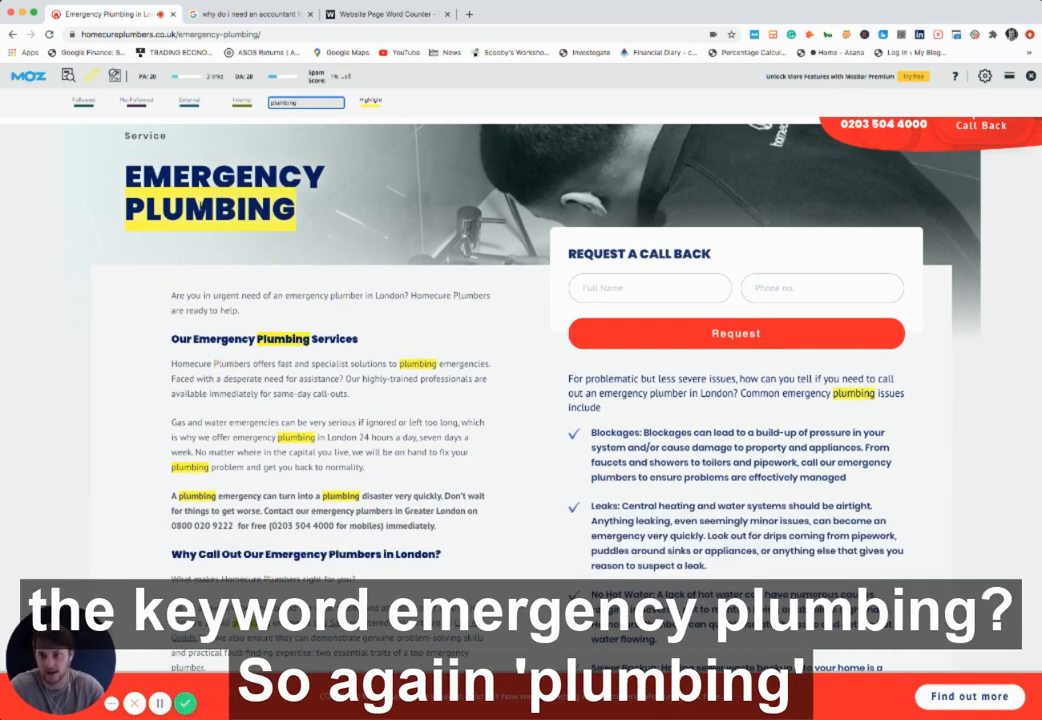
pyautogui.scroll(-1, 203, 268)
pyautogui.scroll(-3, 205, 270)
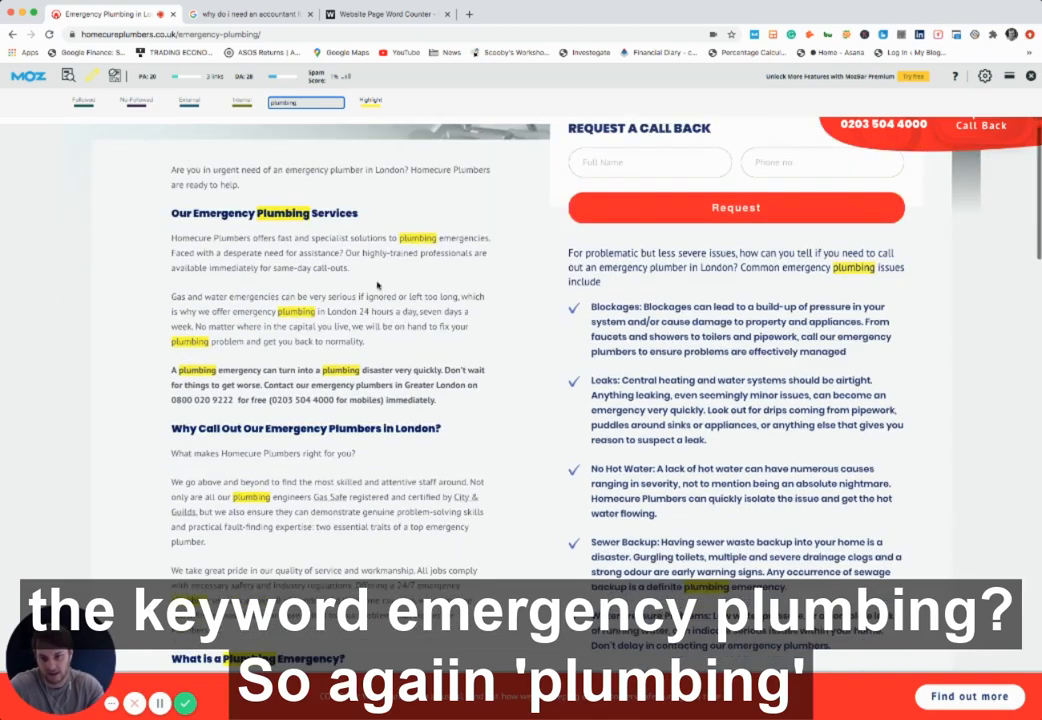
pyautogui.scroll(-5, 259, 341)
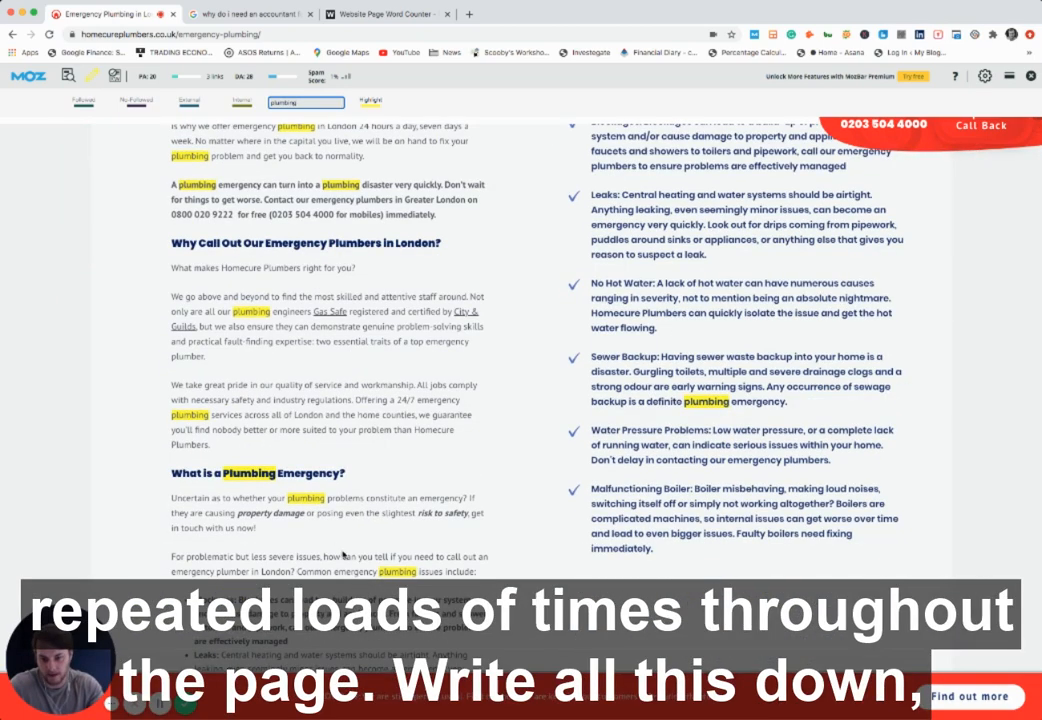
pyautogui.scroll(-3, 320, 430)
pyautogui.scroll(-2, 381, 437)
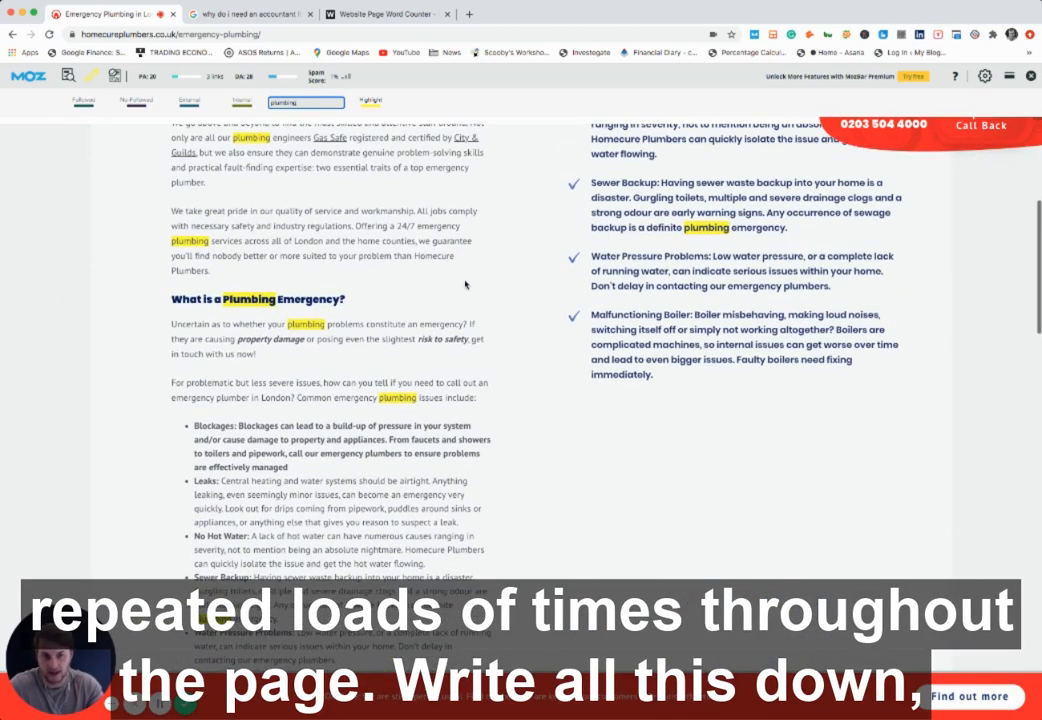
# Step: Examine where the highlighted keyword "plumbing" appears in the page's title, section headings and opening paragraphs
pyautogui.scroll(6, 224, 228)
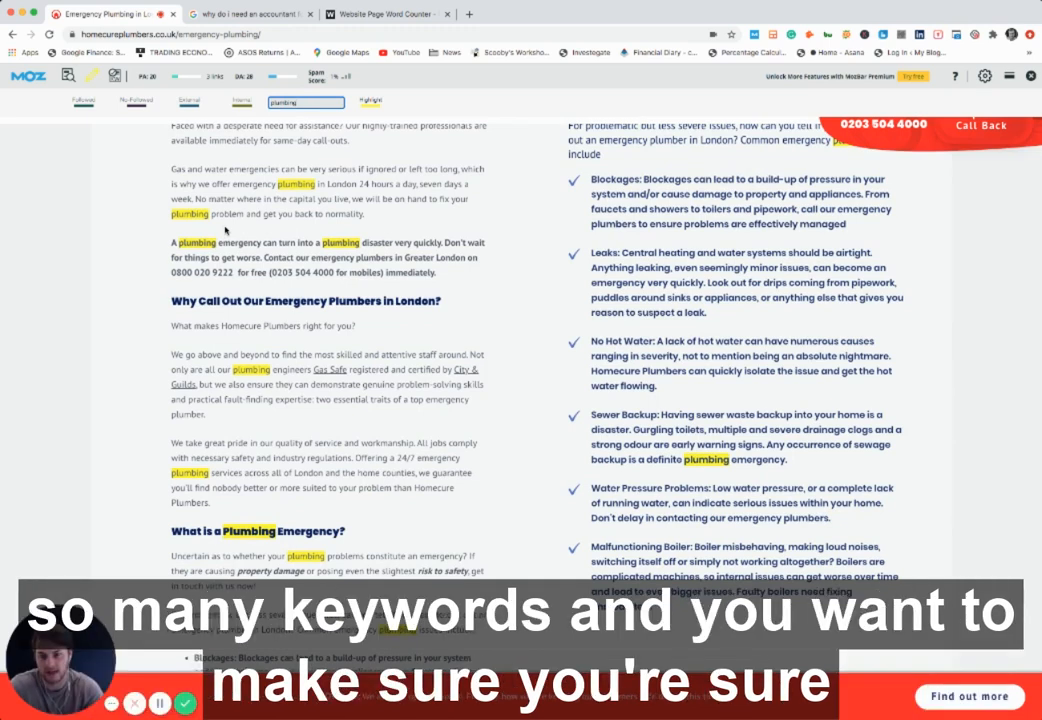
pyautogui.scroll(8, 225, 230)
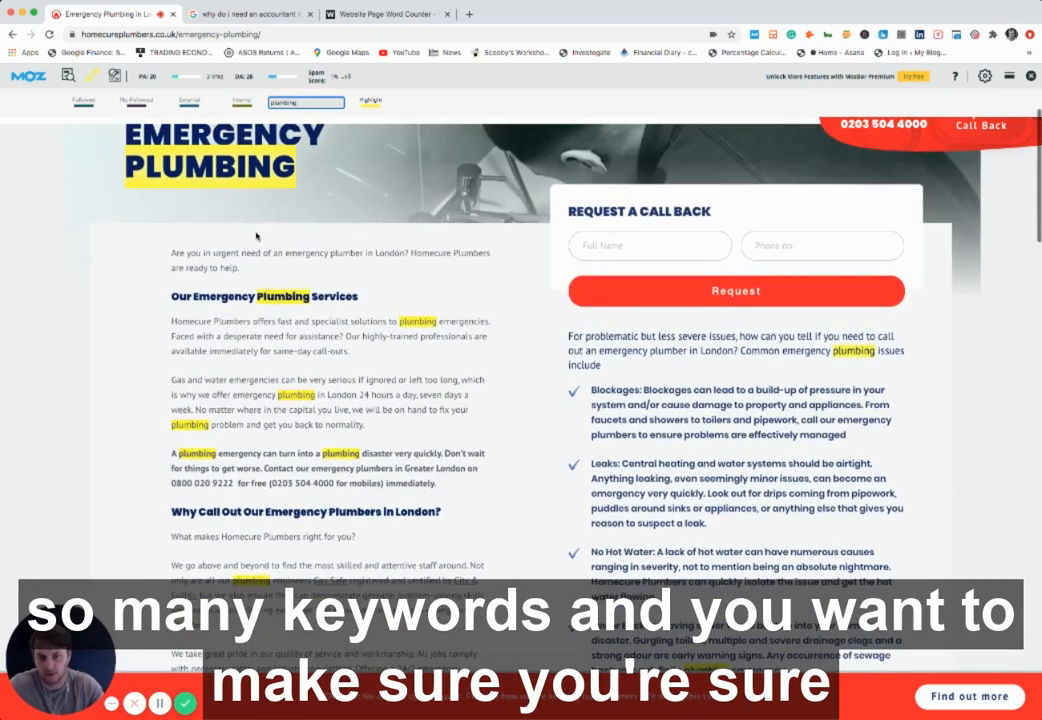
pyautogui.scroll(-5, 257, 237)
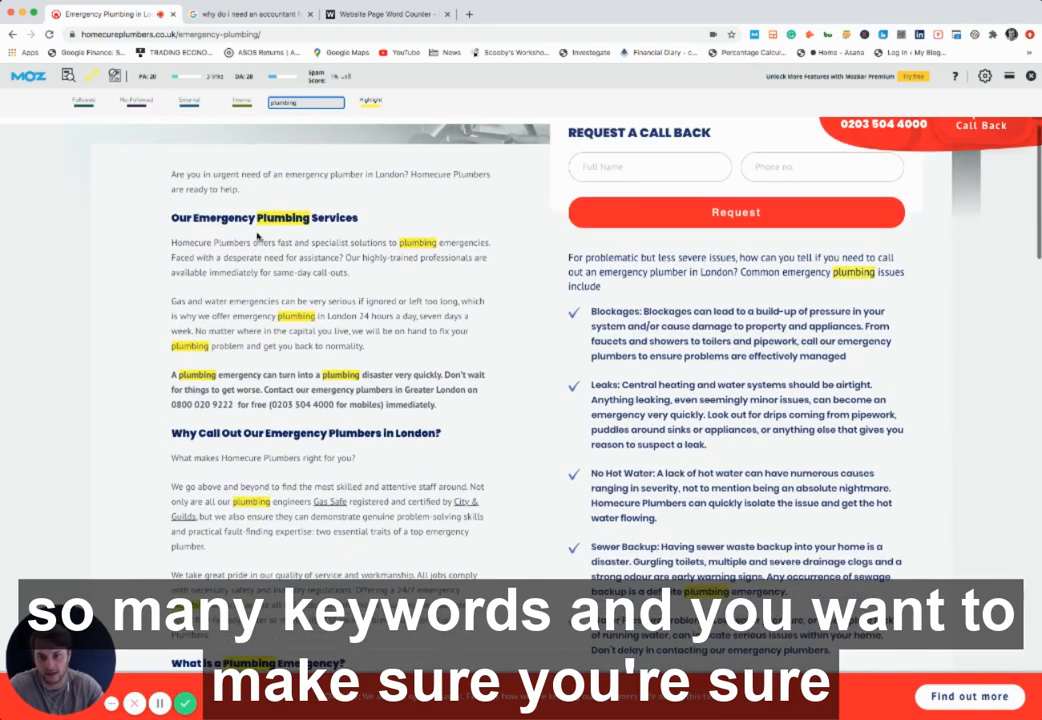
pyautogui.scroll(-4, 300, 255)
pyautogui.scroll(2, 286, 218)
pyautogui.scroll(3, 286, 218)
# Step: Copy the emergency plumbing page's URL and count the page's words with the wordcounter.net web page word counter
pyautogui.click(199, 34)
pyautogui.press('super+c')
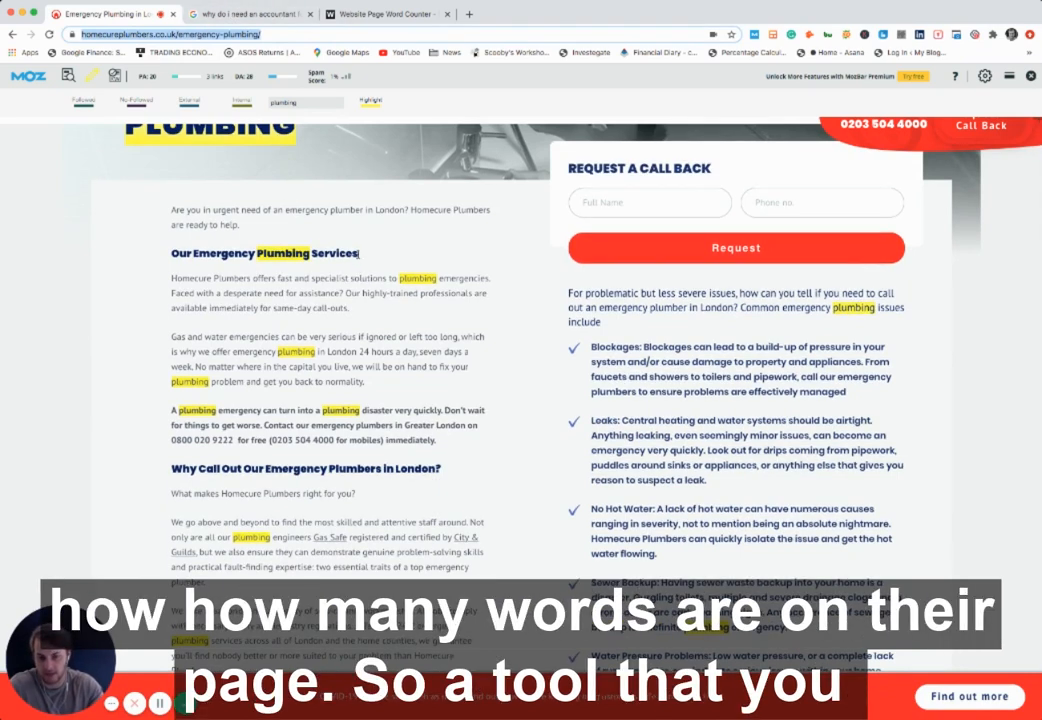
pyautogui.click(384, 17)
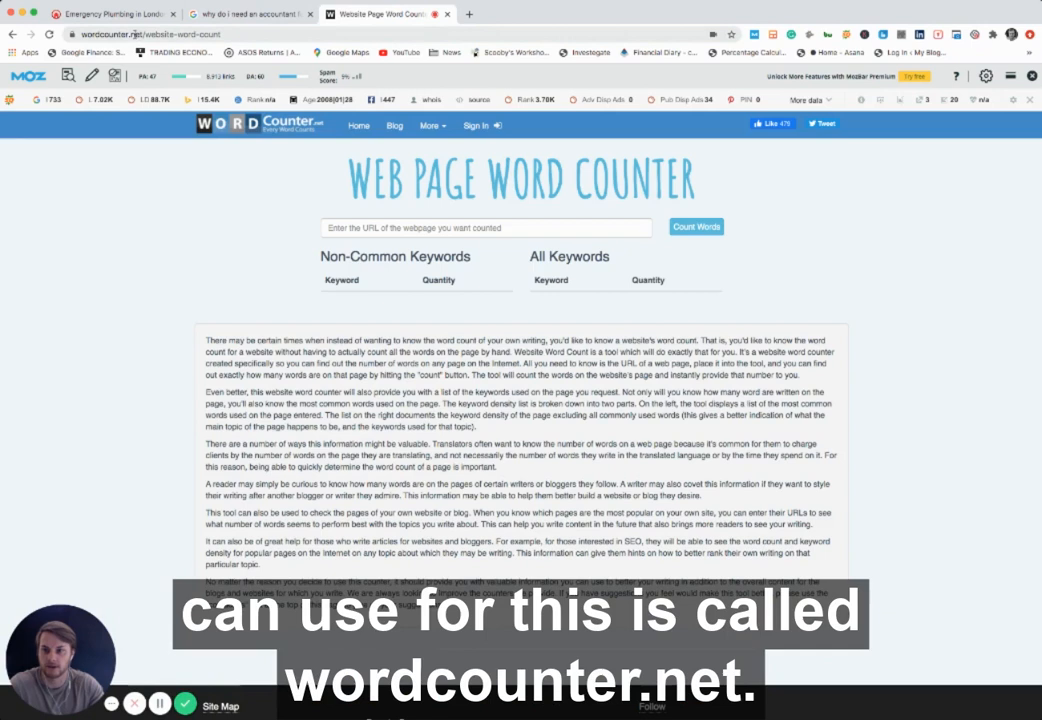
pyautogui.click(373, 226)
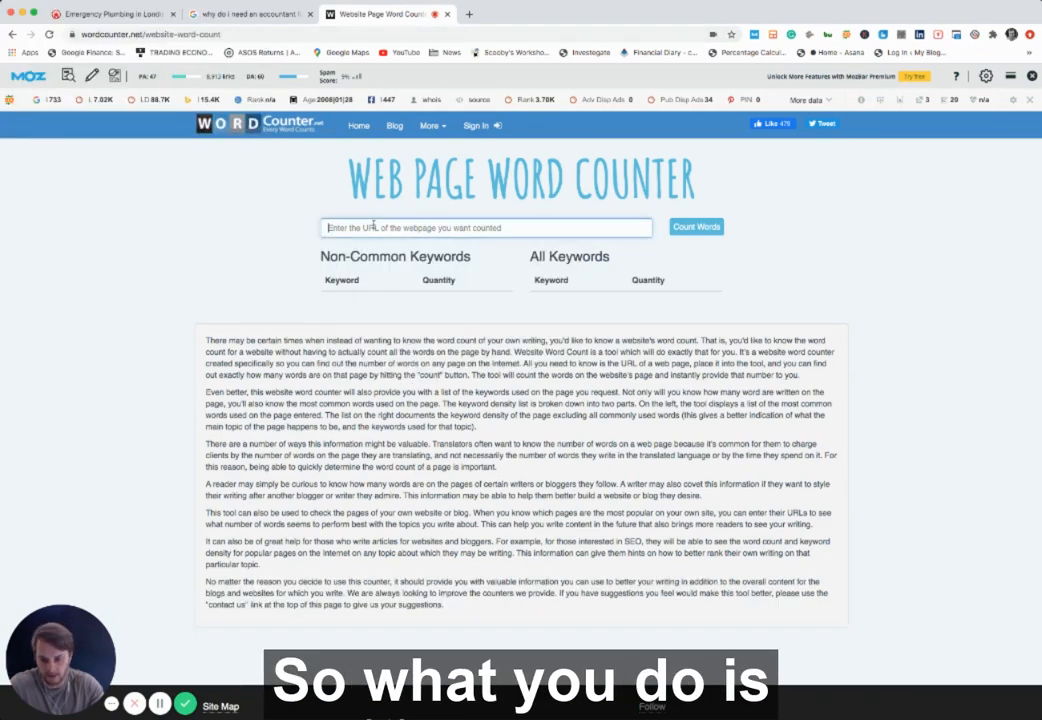
pyautogui.press('super+v')
pyautogui.click(678, 228)
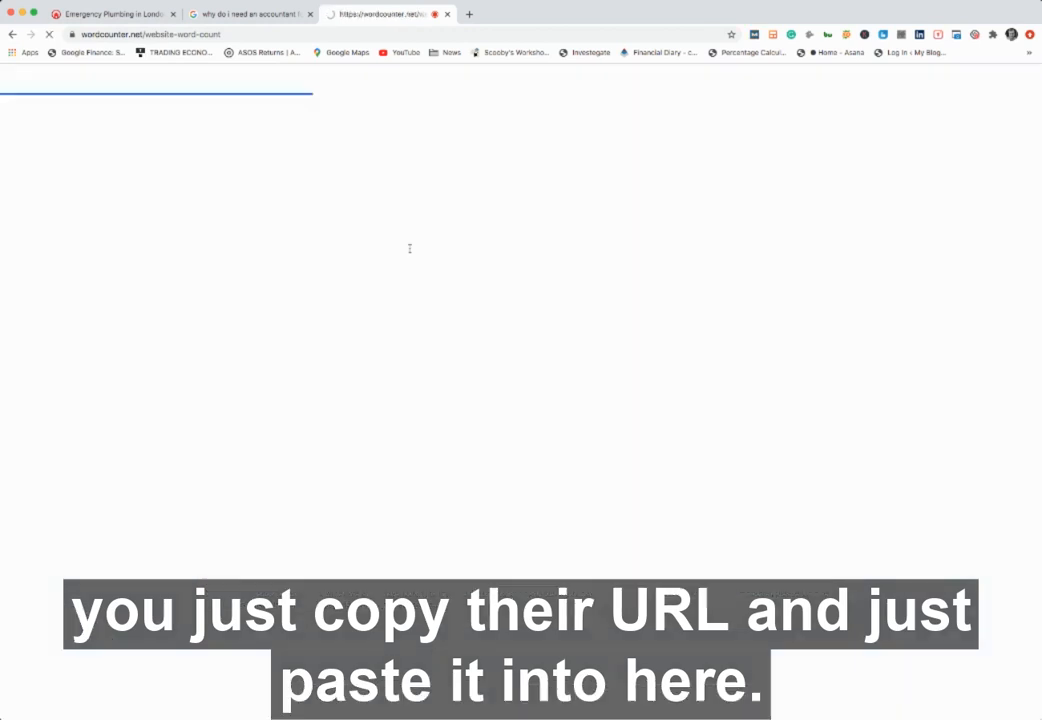
pyautogui.scroll(-1, 395, 229)
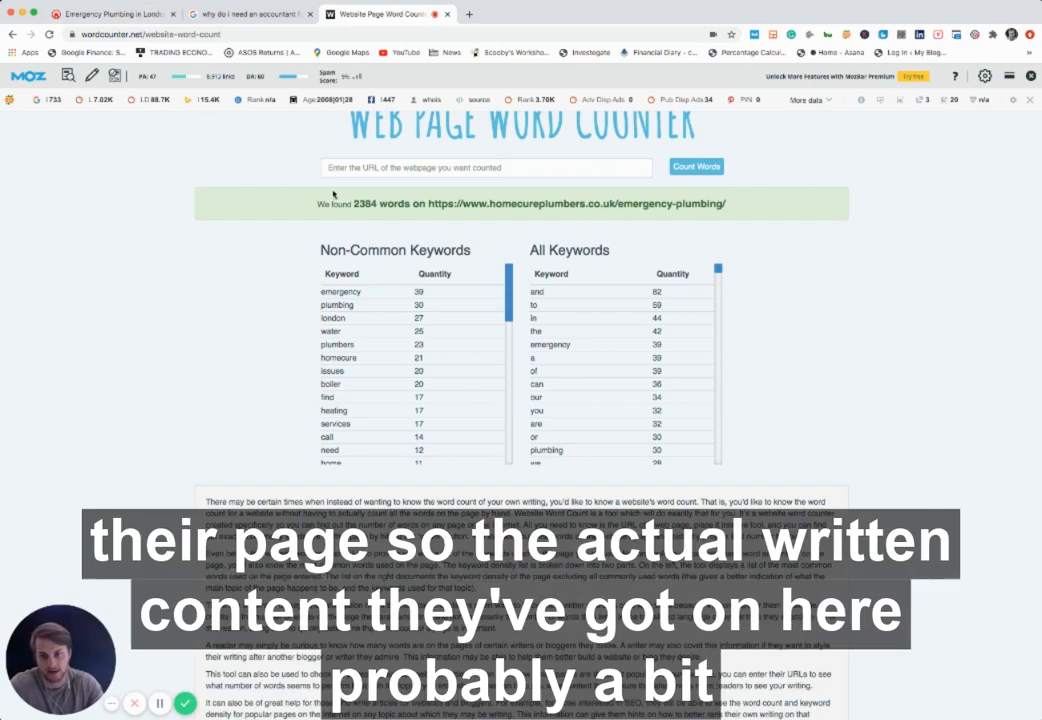
# Step: Compare the written content of the emergency plumbing page with the word count reported for it
pyautogui.click(144, 19)
pyautogui.scroll(-5, 362, 333)
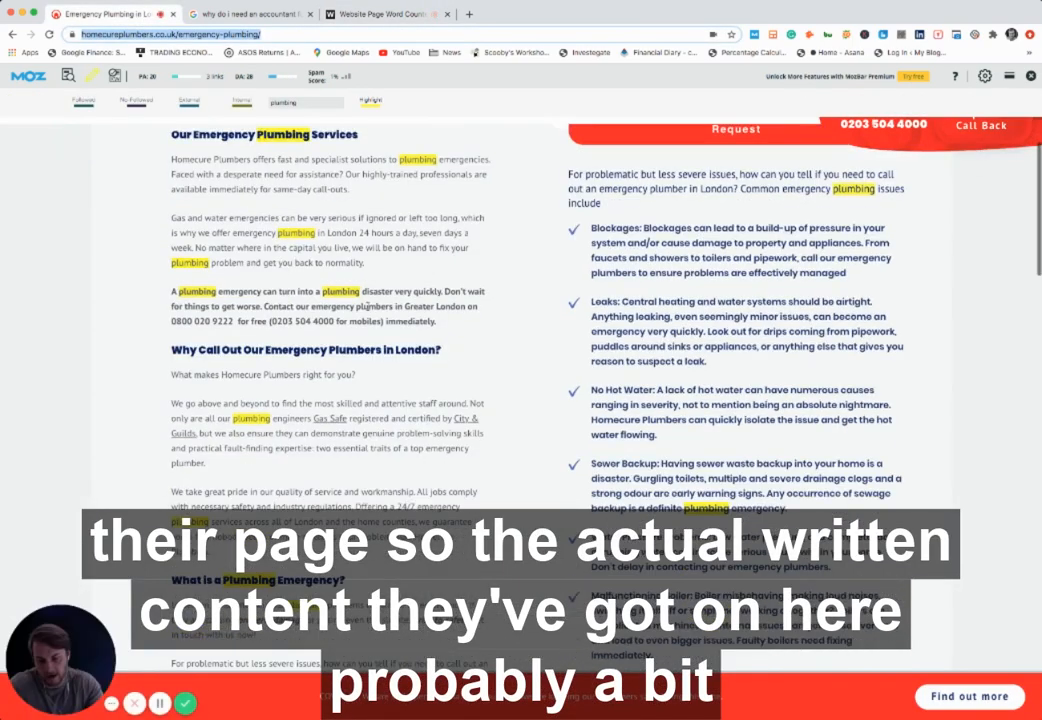
pyautogui.scroll(-5, 362, 333)
pyautogui.scroll(2, 362, 333)
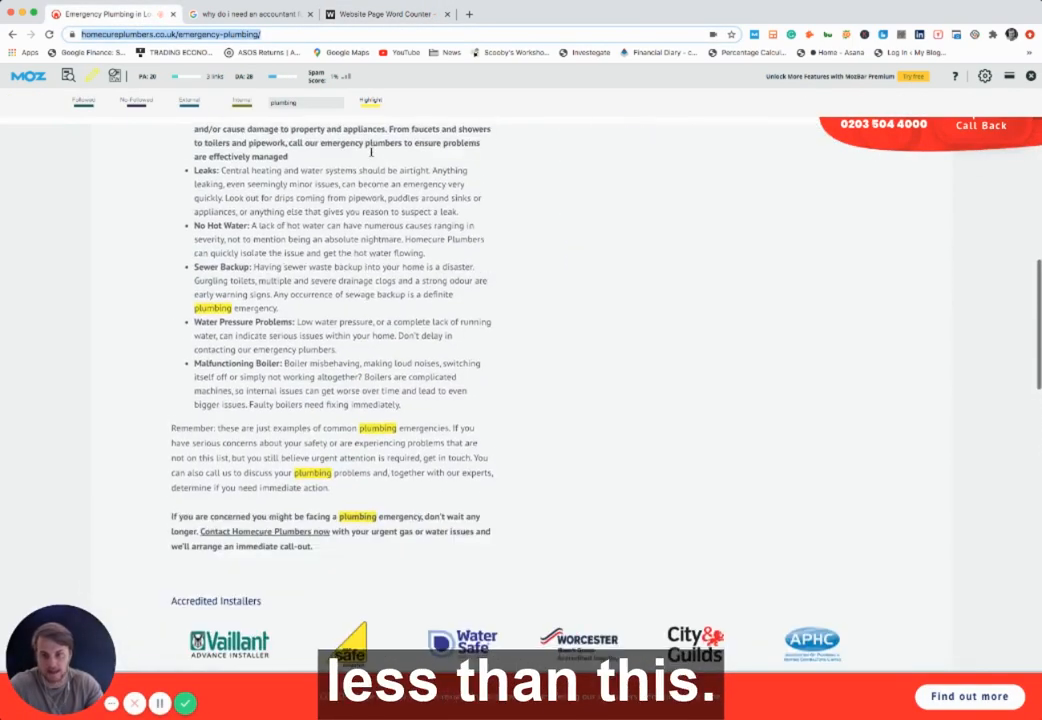
pyautogui.click(385, 16)
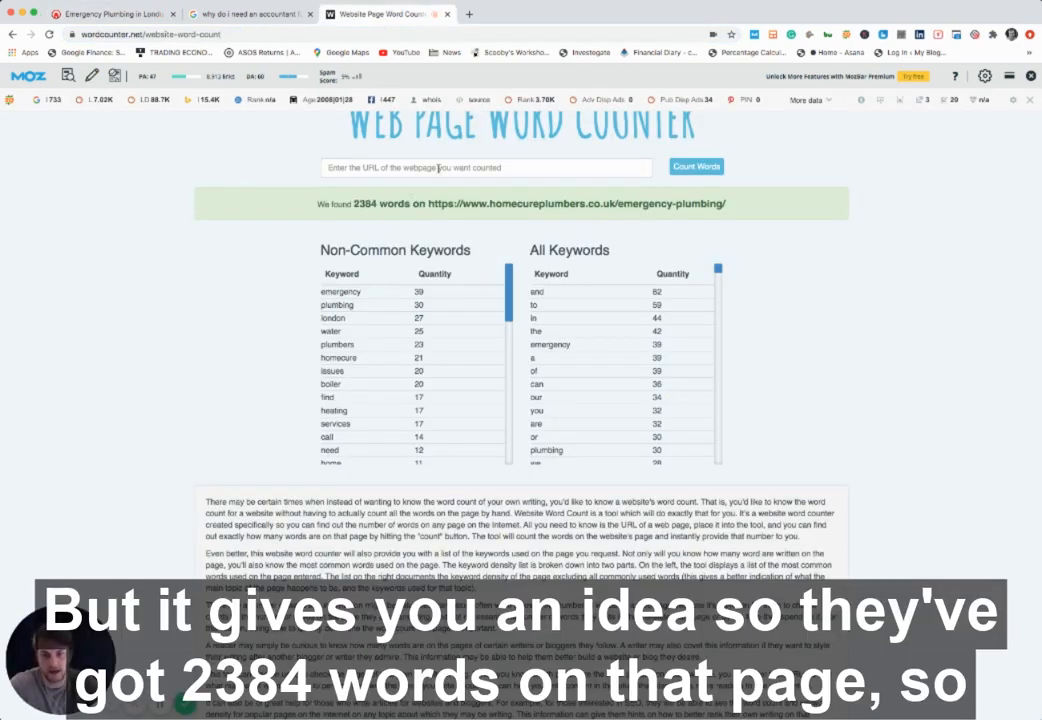
pyautogui.scroll(1, 436, 197)
pyautogui.click(407, 215)
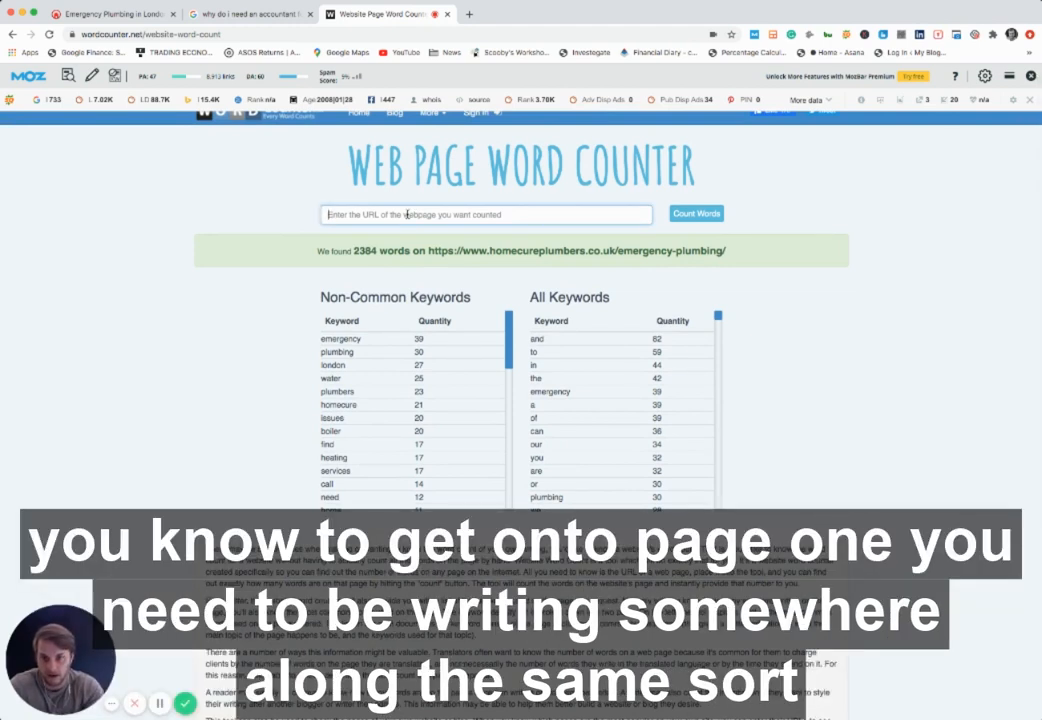
pyautogui.click(256, 205)
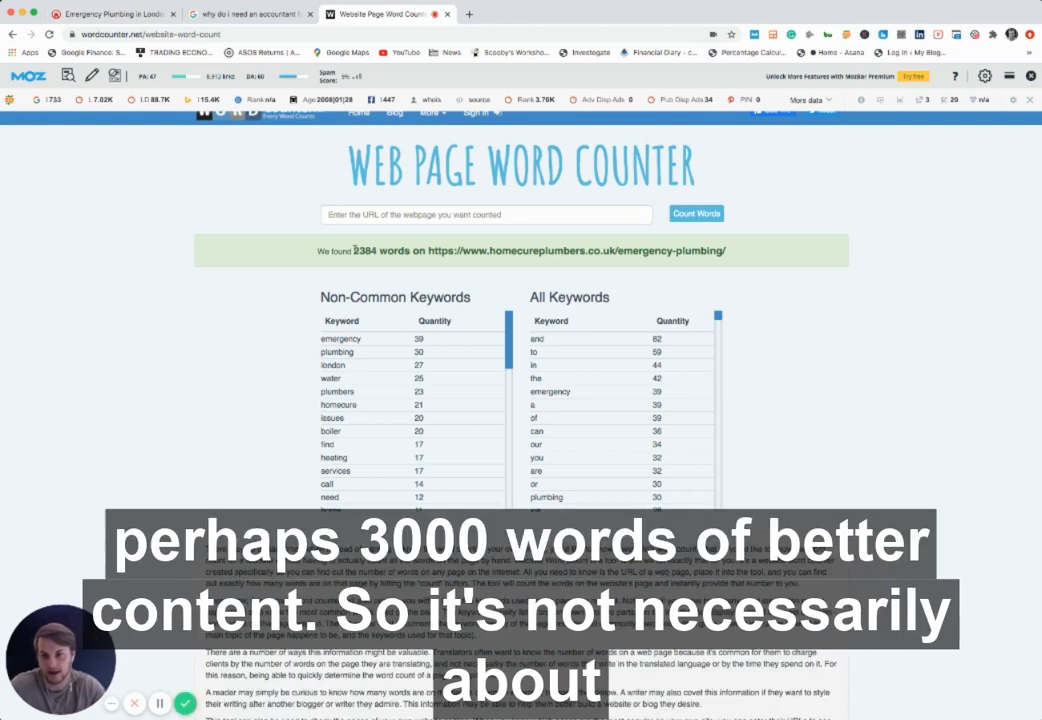
# Step: Review the emergency plumbing page's sections to examine which questions its content answers and how it could be improved on
pyautogui.click(110, 14)
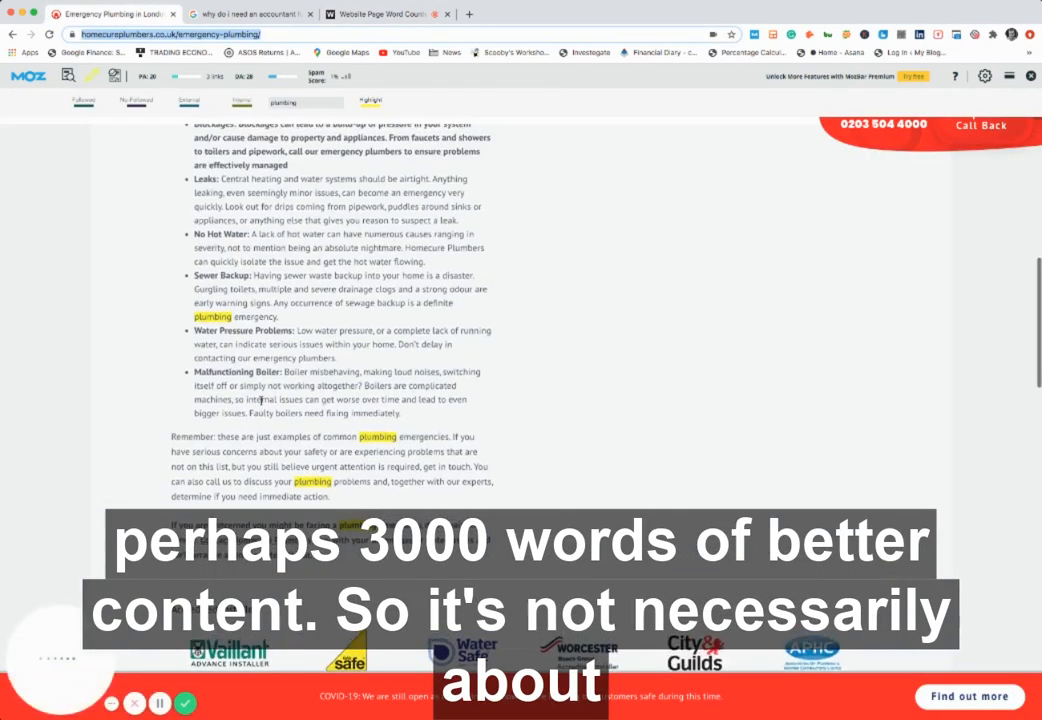
pyautogui.scroll(2, 261, 400)
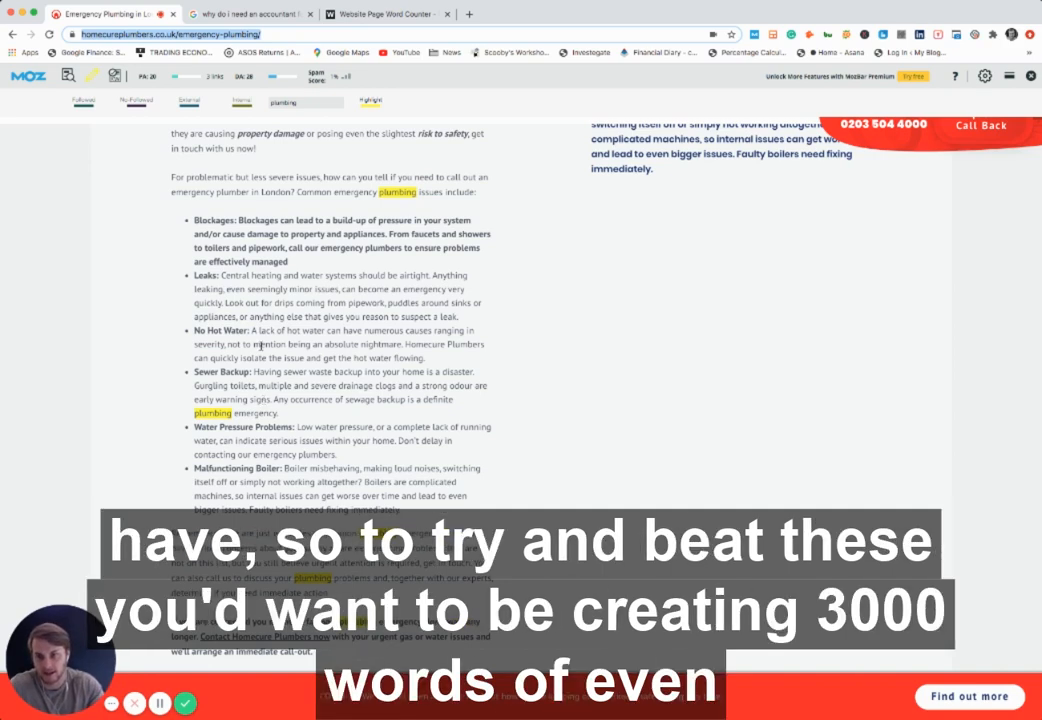
pyautogui.scroll(5, 262, 344)
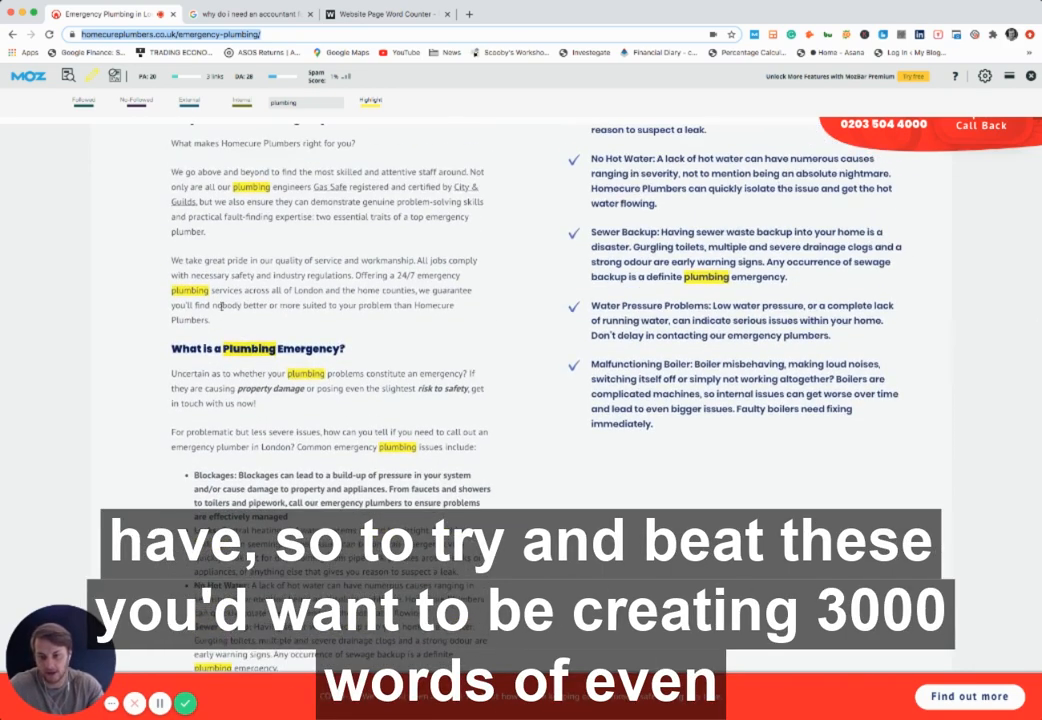
pyautogui.scroll(-2, 221, 287)
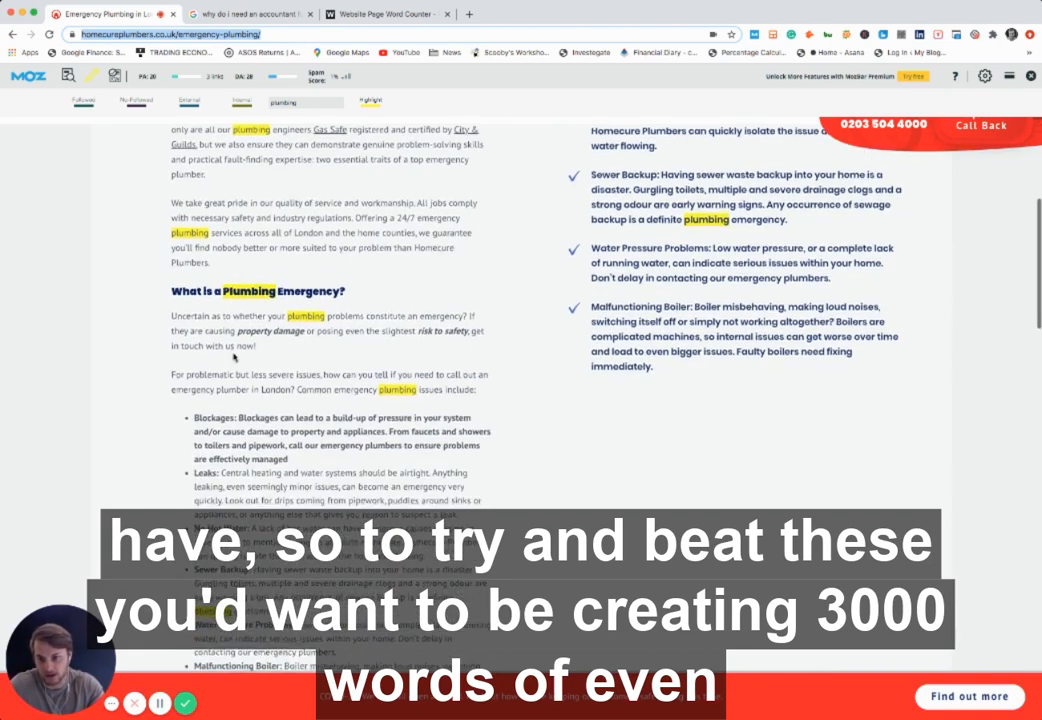
pyautogui.scroll(-1, 182, 338)
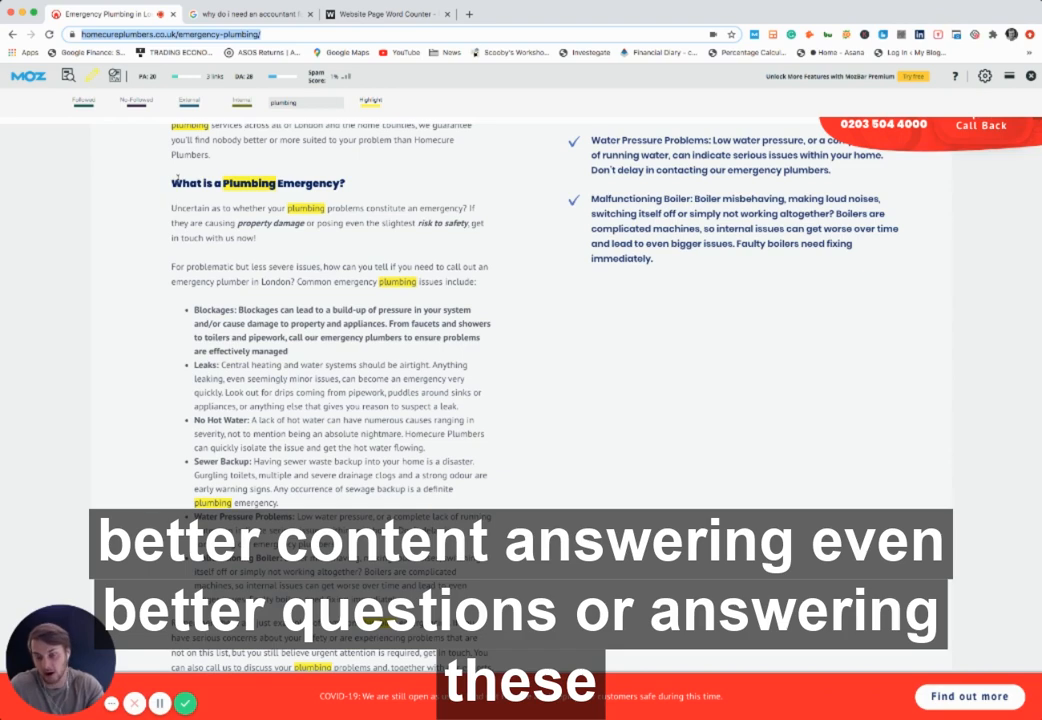
pyautogui.scroll(-2, 207, 301)
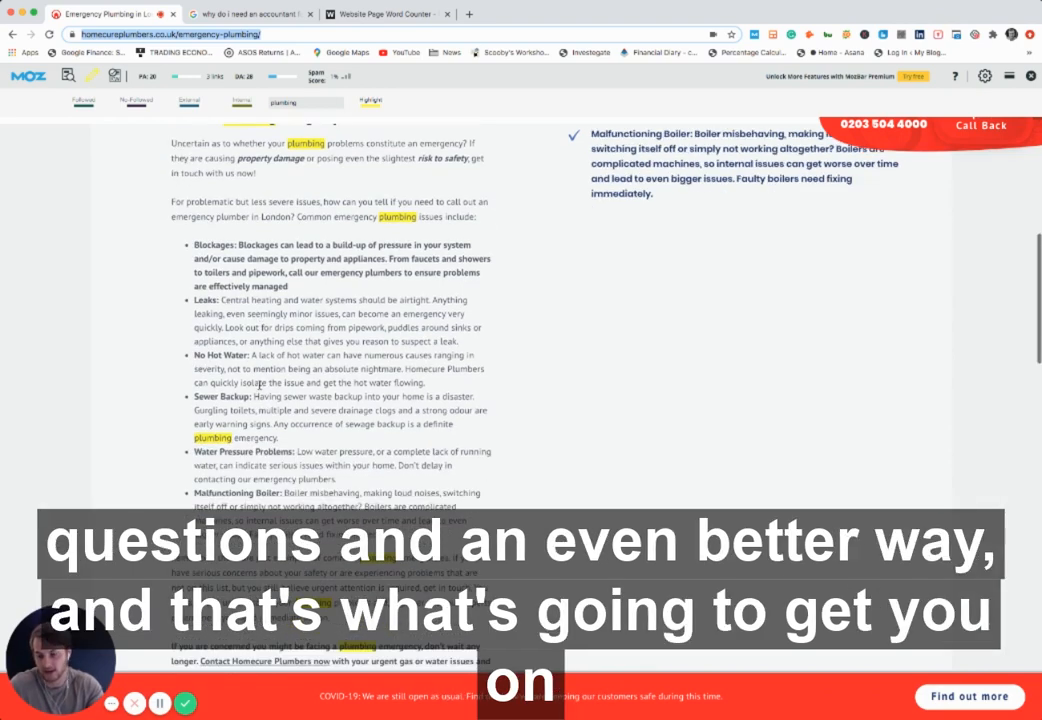
pyautogui.scroll(2, 262, 383)
pyautogui.scroll(3, 262, 383)
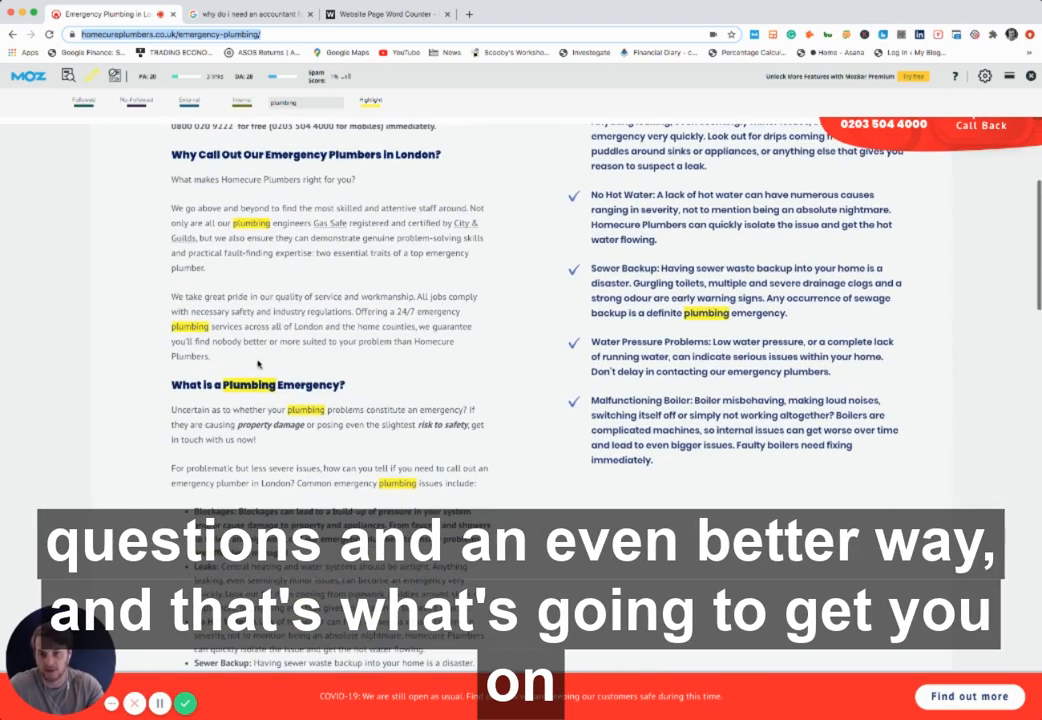
pyautogui.scroll(2, 257, 344)
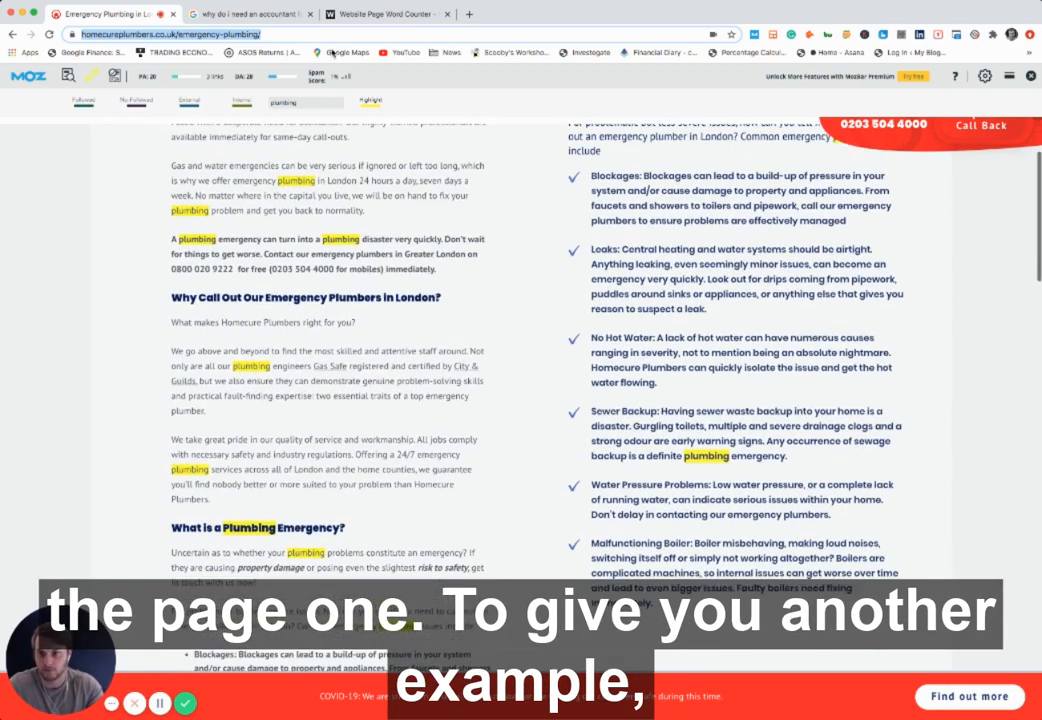
# Step: In the Google results for "why do i need an accountant for my small business", open the first organic result, from Premierline
pyautogui.click(252, 15)
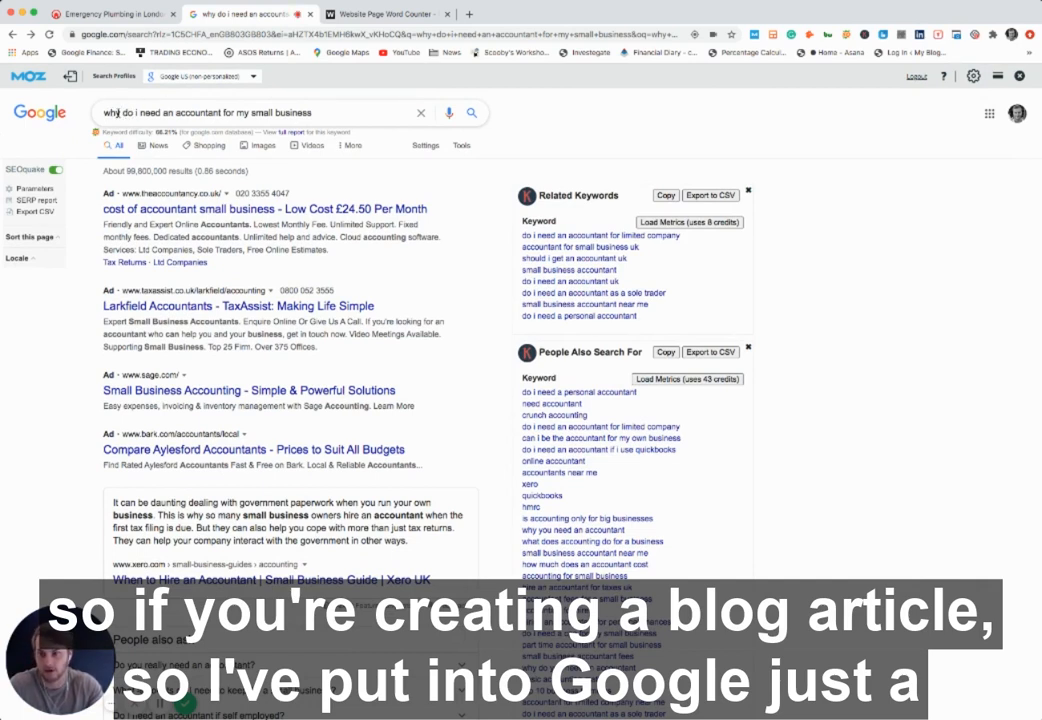
pyautogui.moveTo(103, 111); pyautogui.dragTo(314, 110)
pyautogui.click(141, 108)
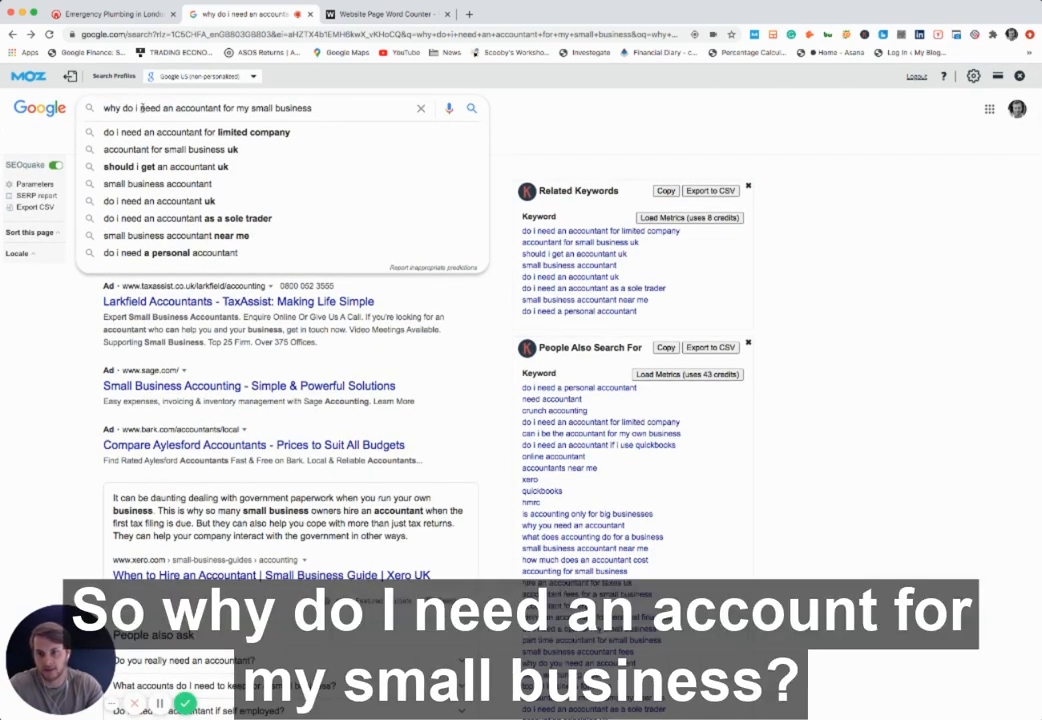
pyautogui.scroll(-8, 70, 430)
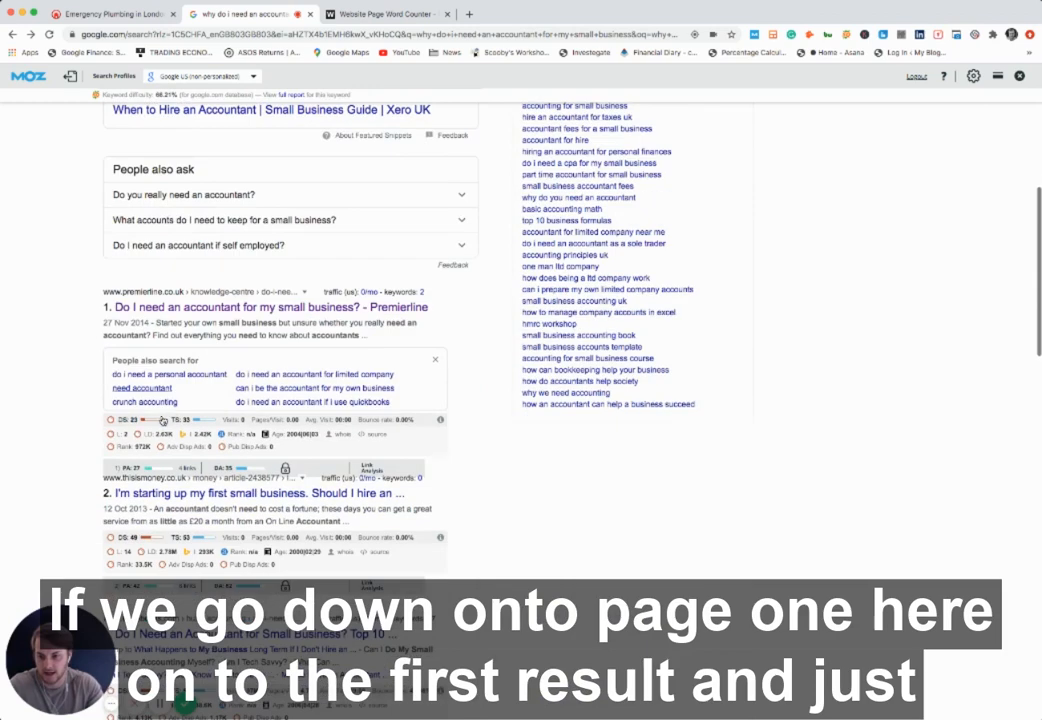
pyautogui.click(200, 309)
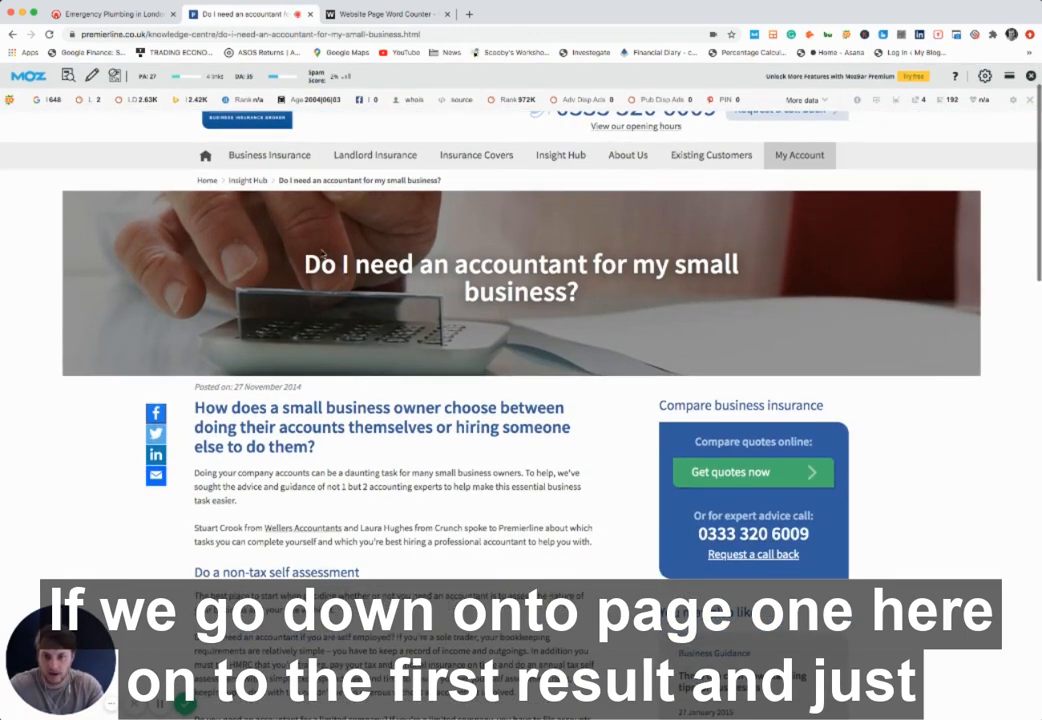
# Step: Check the publication date of the Premierline article above its introduction
pyautogui.scroll(-2, 352, 378)
pyautogui.scroll(-2, 371, 457)
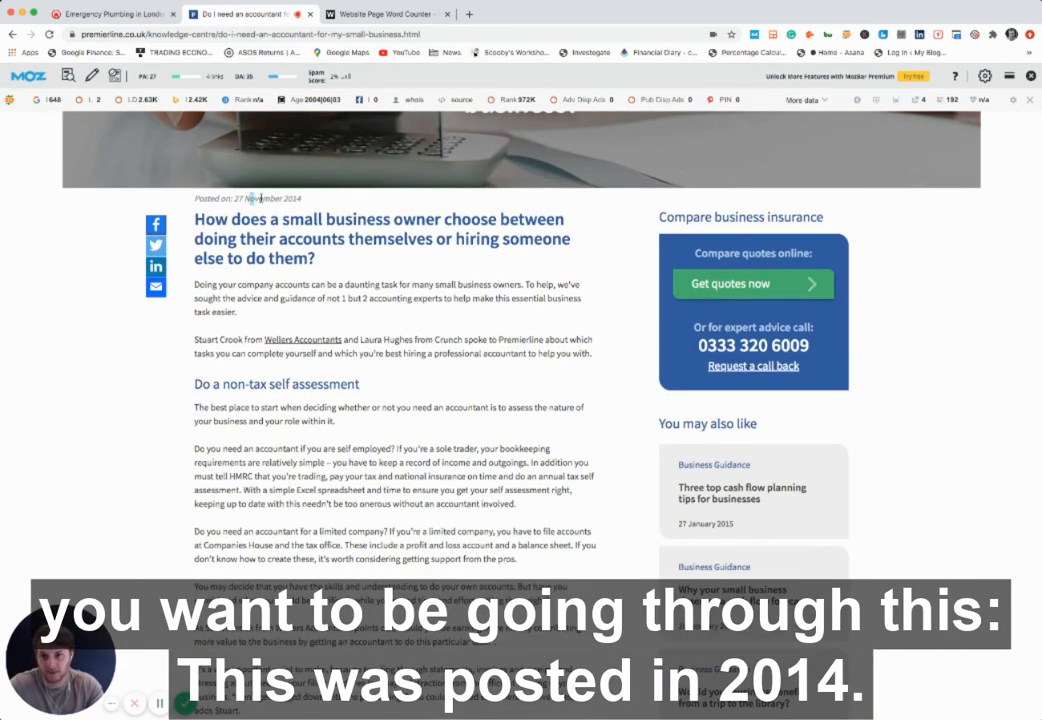
pyautogui.moveTo(250, 198); pyautogui.dragTo(300, 198)
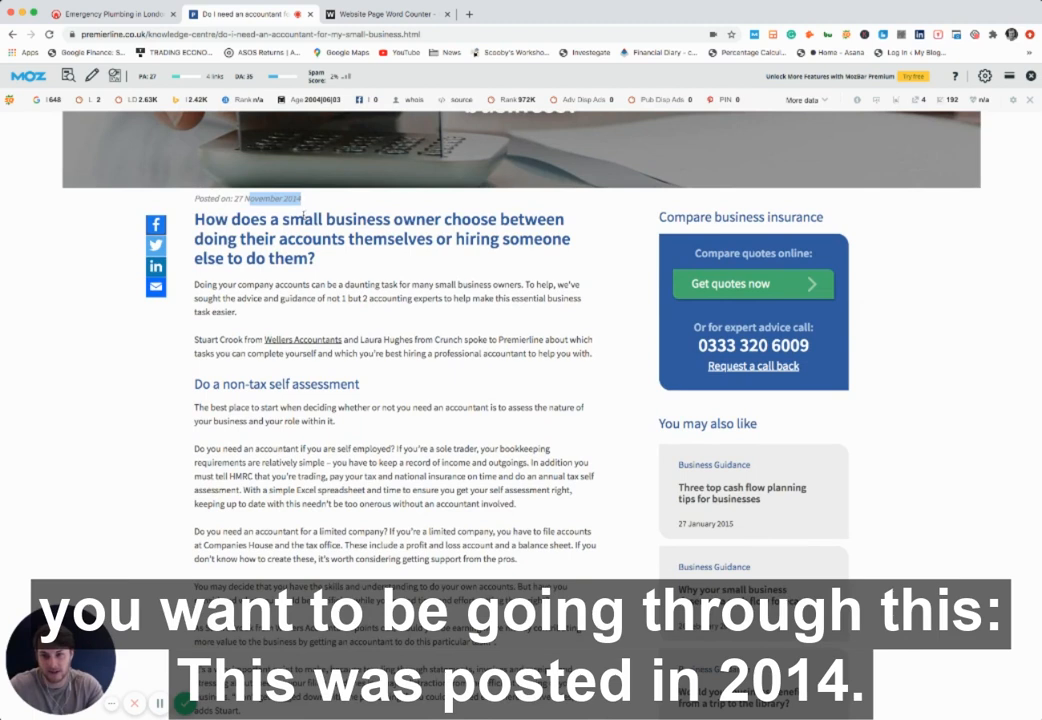
pyautogui.click(322, 287)
pyautogui.scroll(-1, 322, 287)
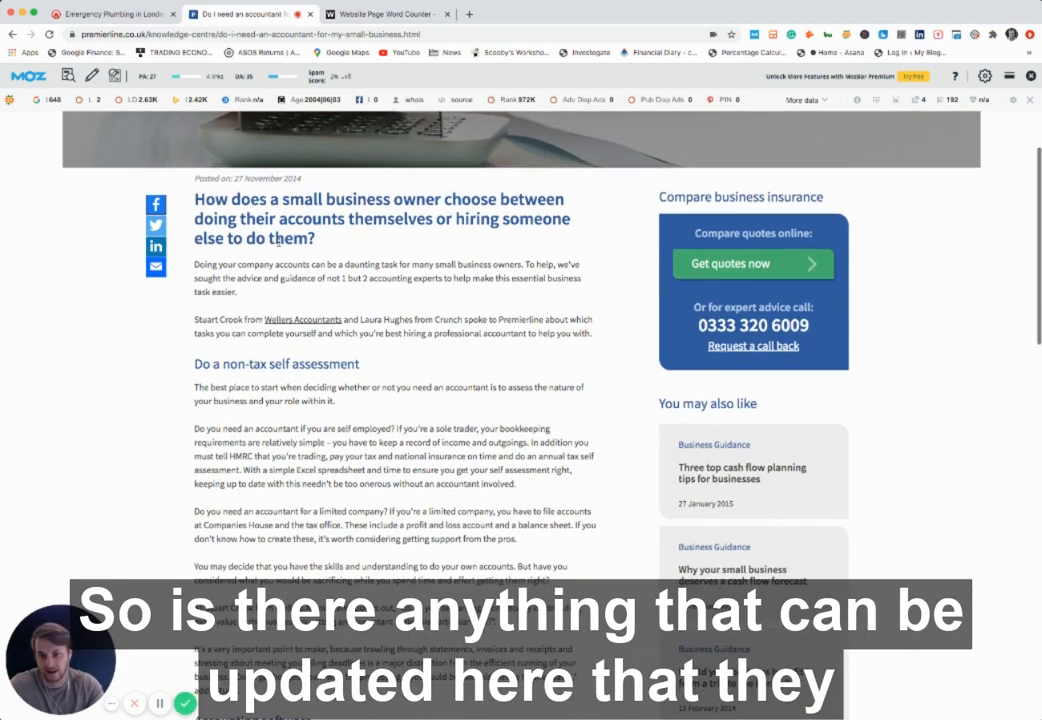
# Step: Read through the article's sections to look for outdated content and examine its keyword use
pyautogui.scroll(-4, 270, 300)
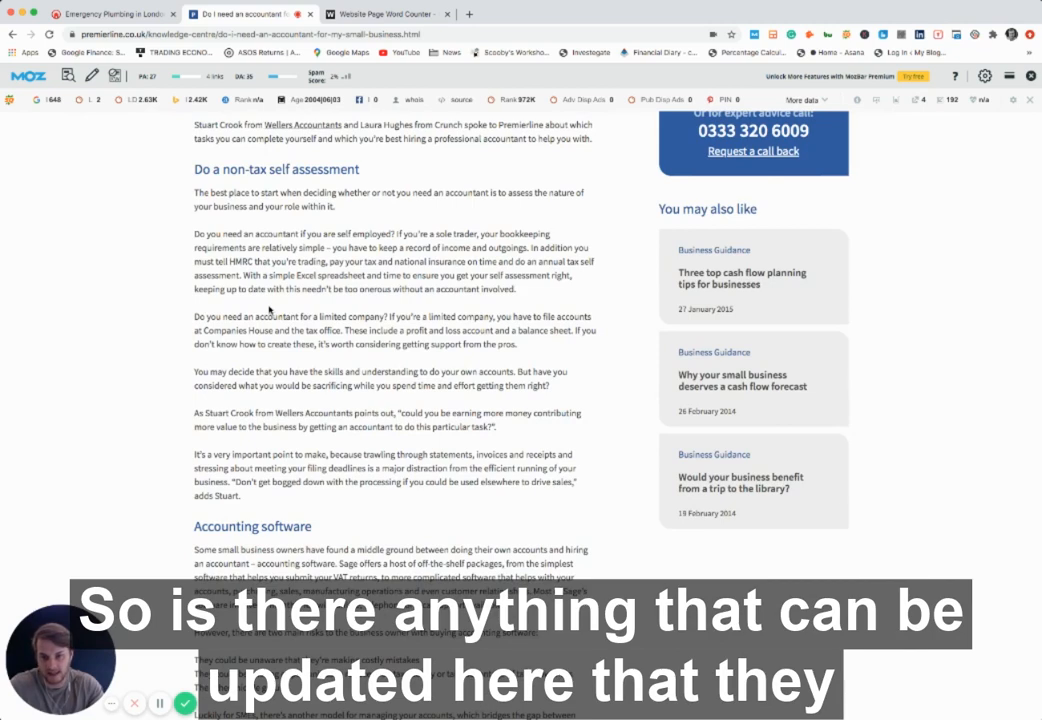
pyautogui.scroll(-3, 252, 345)
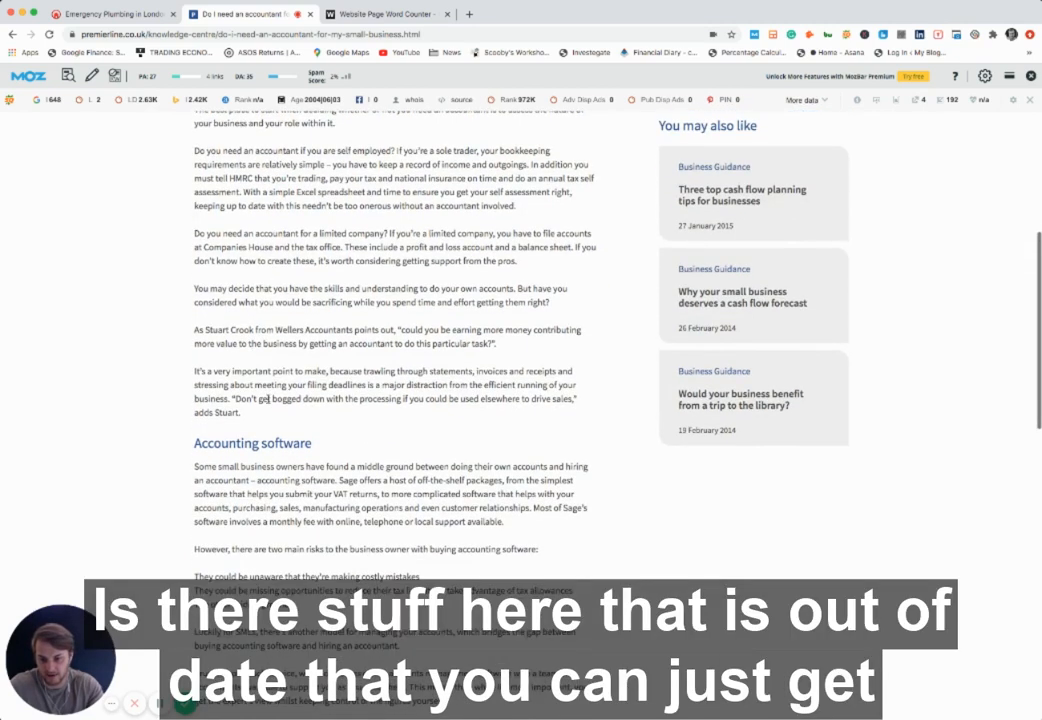
pyautogui.scroll(-2, 265, 430)
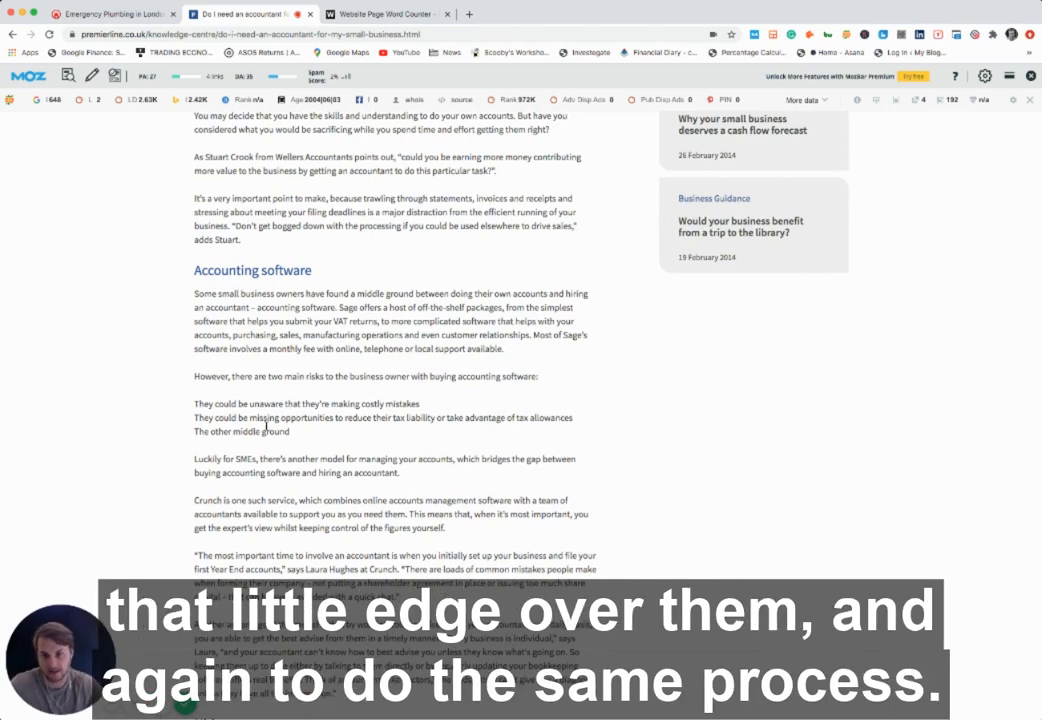
pyautogui.scroll(-6, 273, 336)
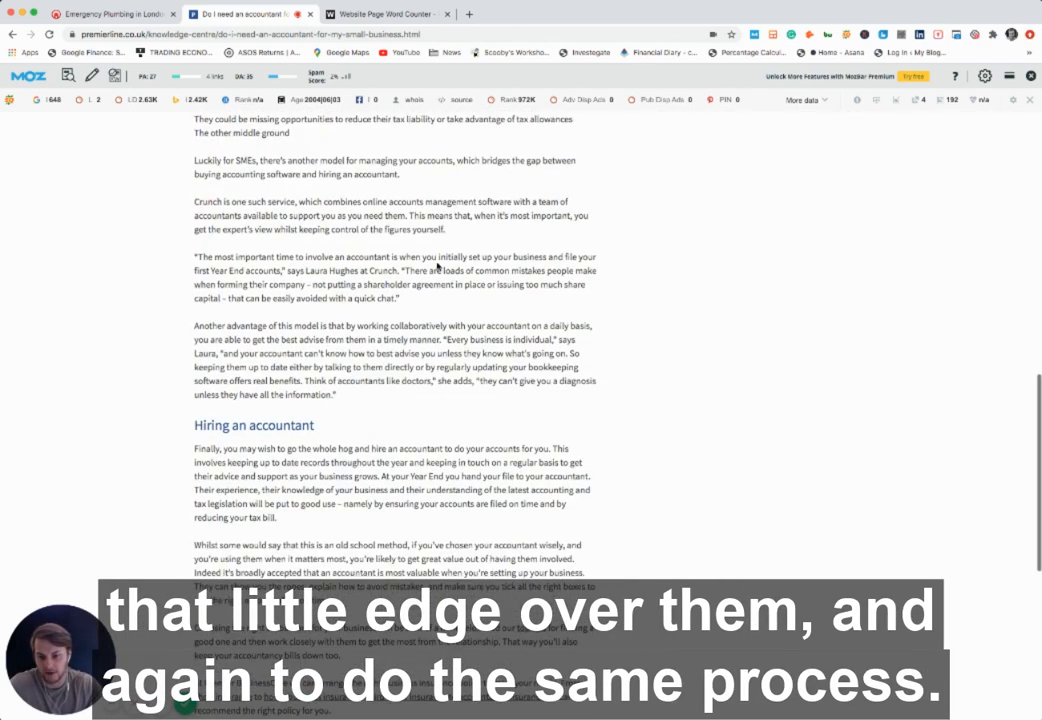
pyautogui.scroll(2, 357, 350)
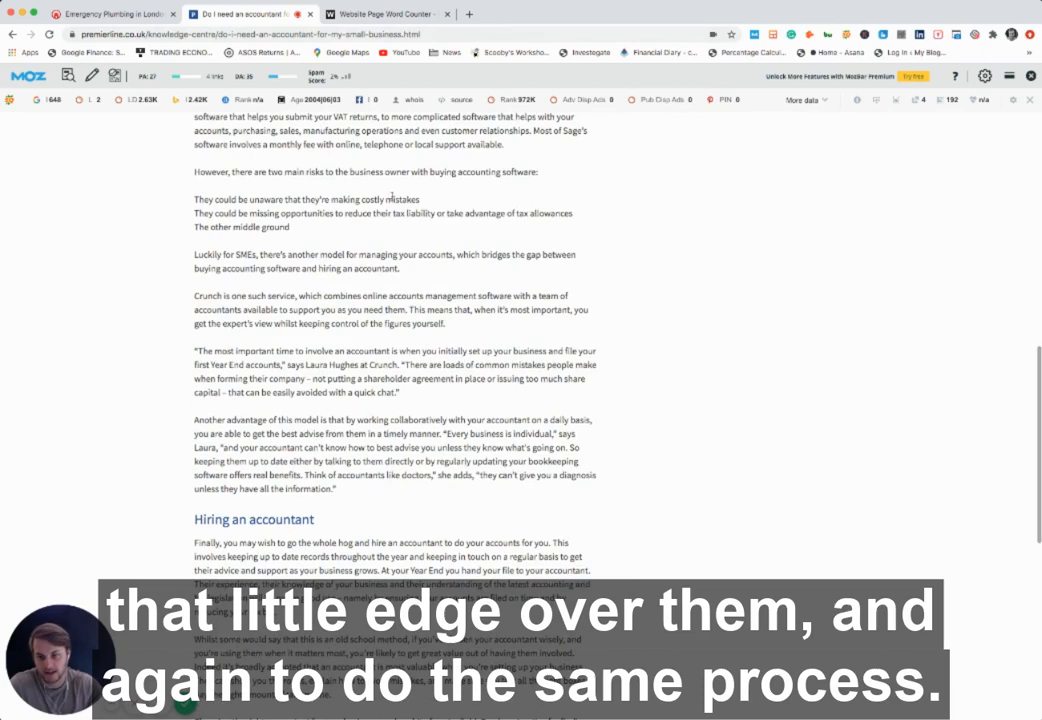
pyautogui.scroll(15, 320, 260)
pyautogui.scroll(-3, 372, 300)
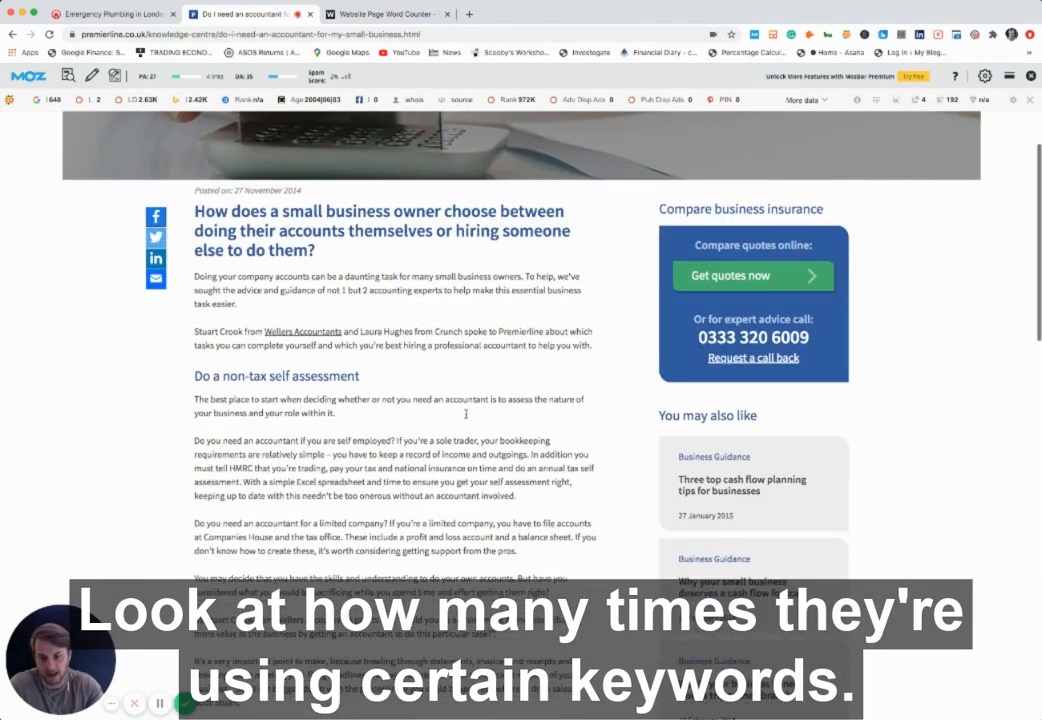
pyautogui.scroll(-1, 367, 396)
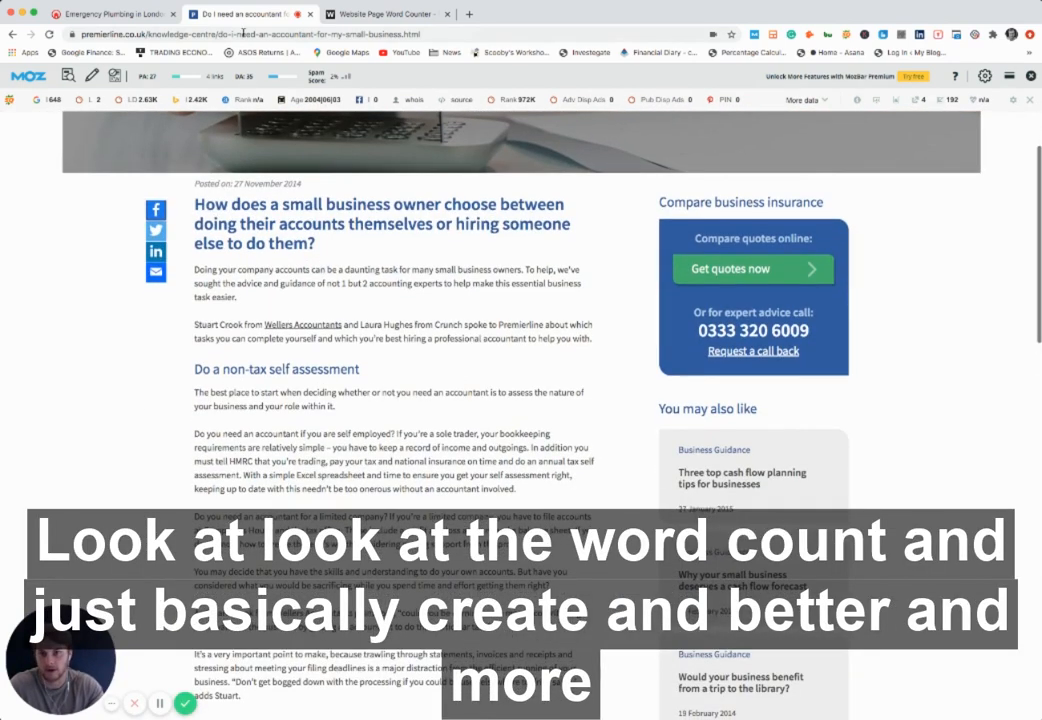
# Step: Examine the internal links in the article's "Hiring an accountant" section, and return to the article's opening
pyautogui.scroll(-20, 296, 241)
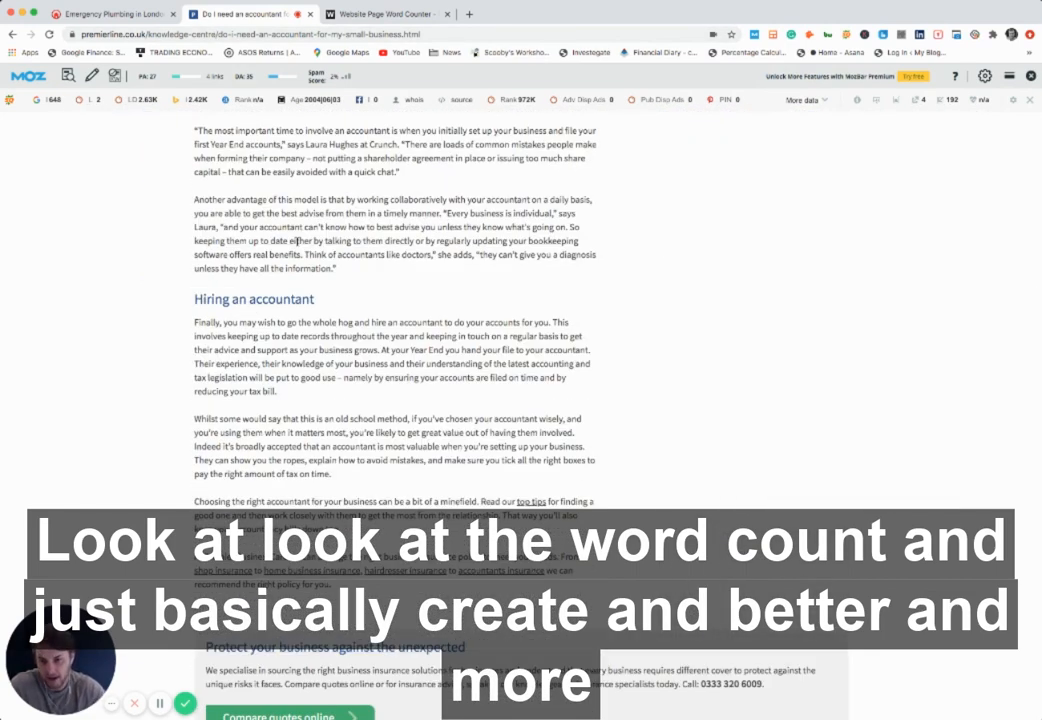
pyautogui.scroll(-2, 308, 236)
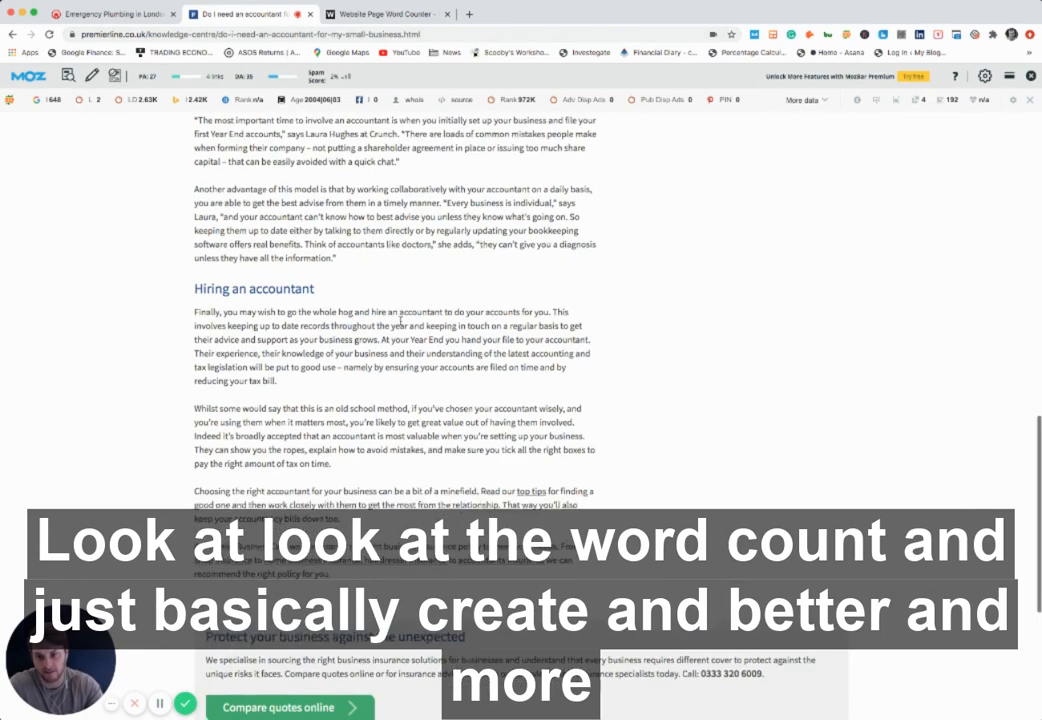
pyautogui.scroll(-2, 401, 312)
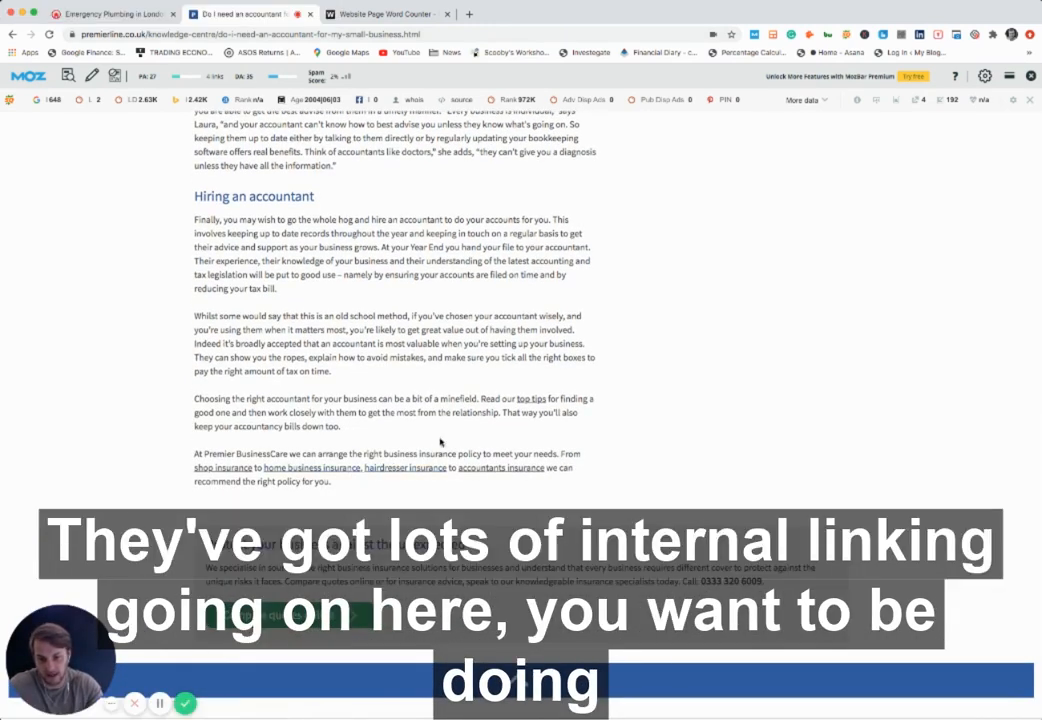
pyautogui.scroll(-5, 261, 449)
pyautogui.scroll(7, 436, 436)
pyautogui.scroll(20, 436, 436)
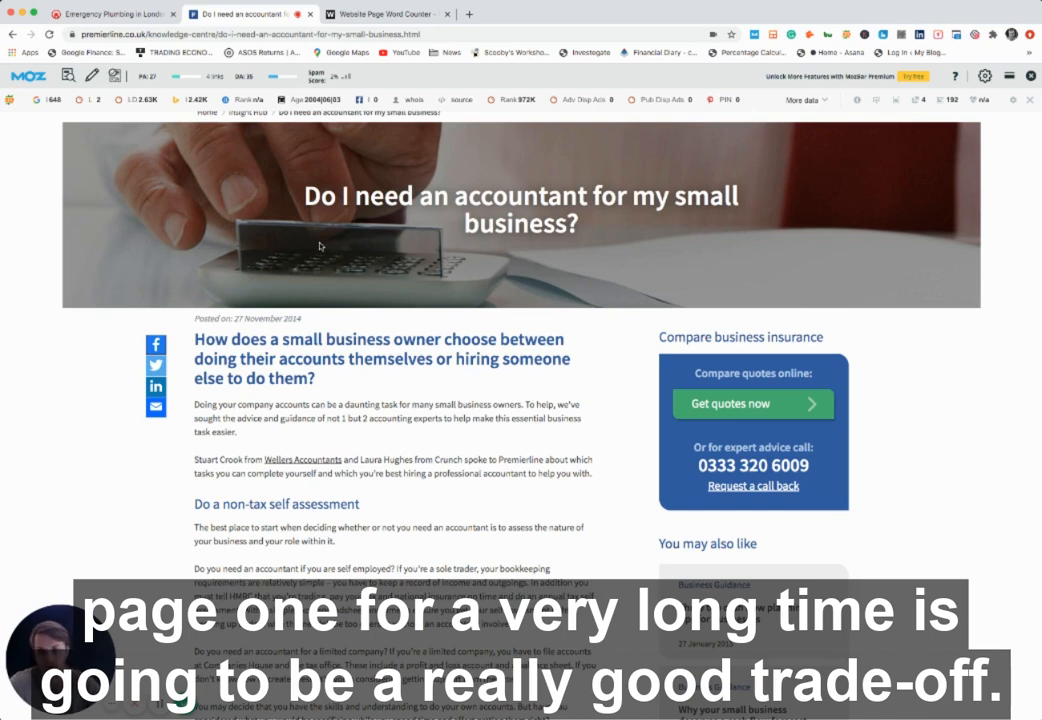
pyautogui.scroll(-1, 363, 443)
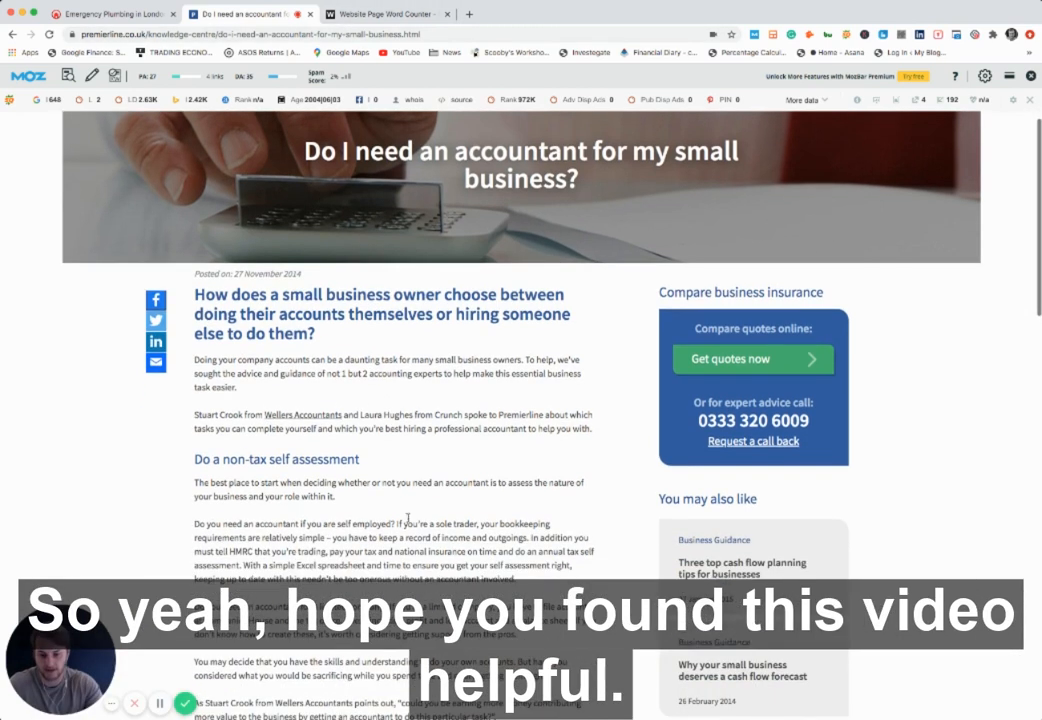